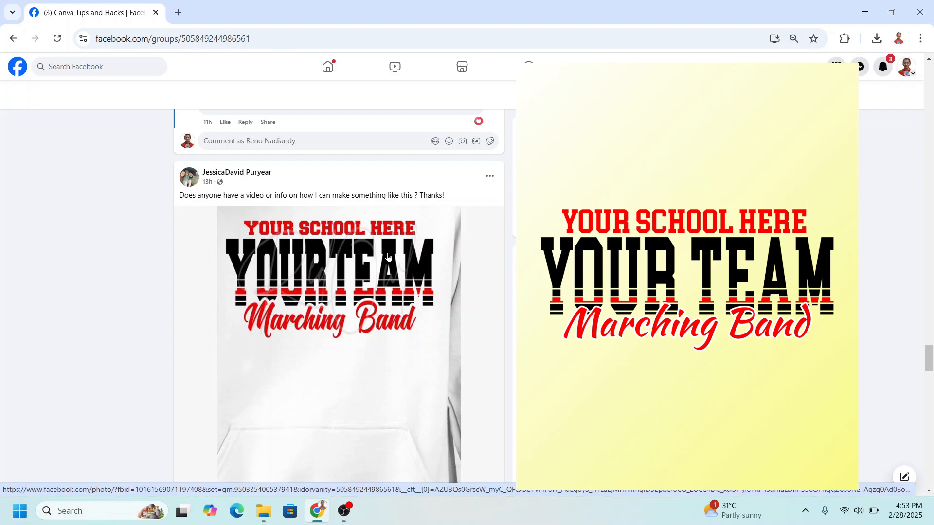
- Open photopea.com in a new browser tab
{"action": "left_click", "coordinate": [178, 12]}
{"action": "type", "text": "photopea.com"}
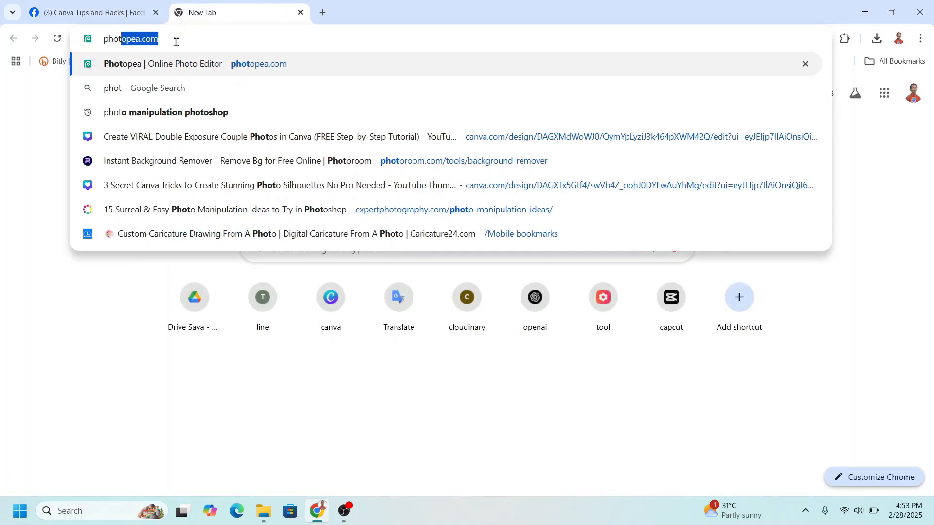
{"action": "key", "text": "Return"}
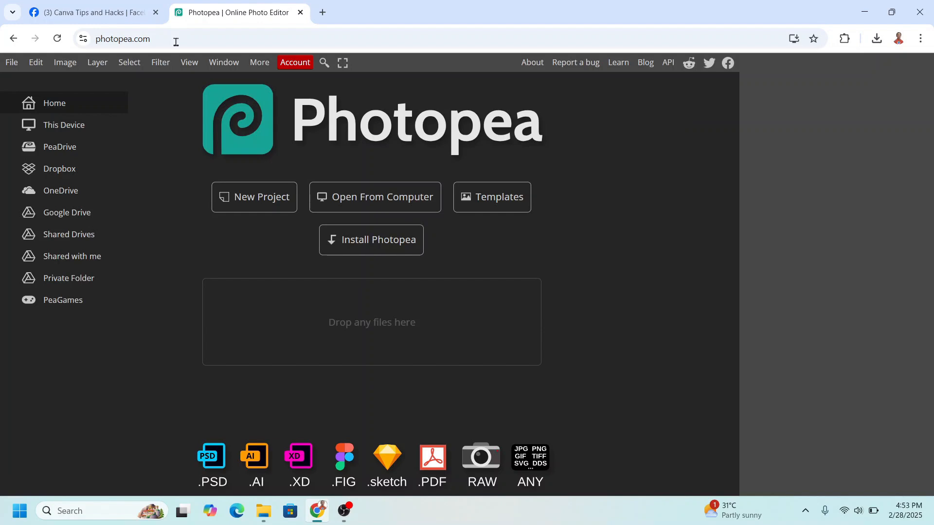
- Create a new project from the A4 print preset, 210 x 297 mm at 300 DPI with a white background
{"action": "left_click", "coordinate": [265, 207]}
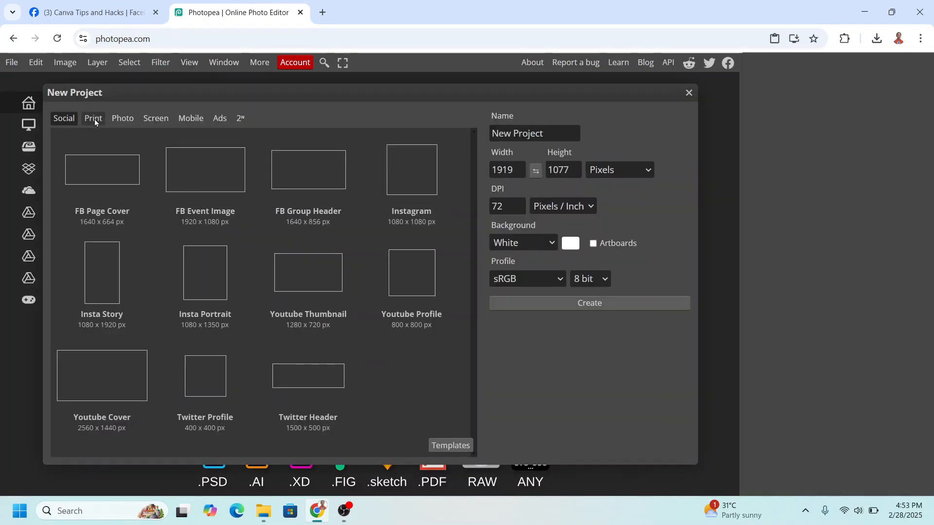
{"action": "left_click", "coordinate": [96, 122]}
{"action": "left_click", "coordinate": [209, 184]}
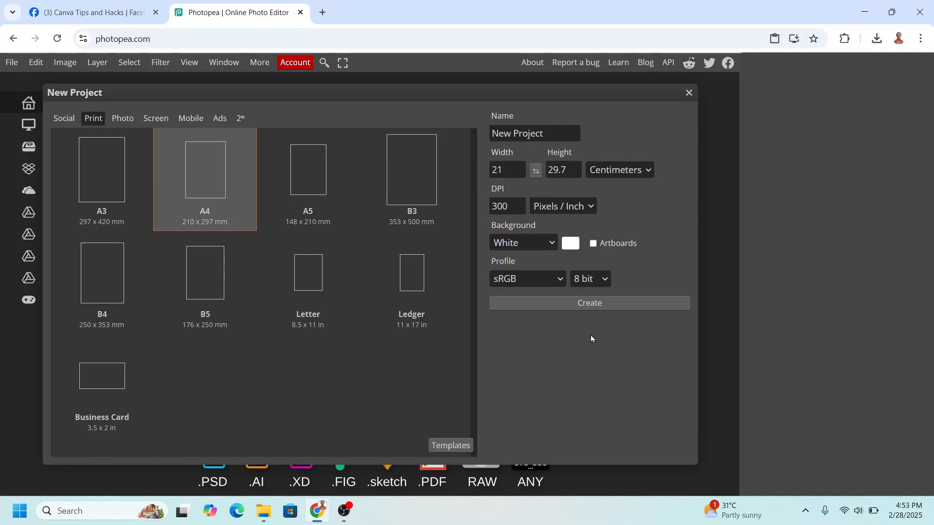
{"action": "left_click", "coordinate": [594, 304]}
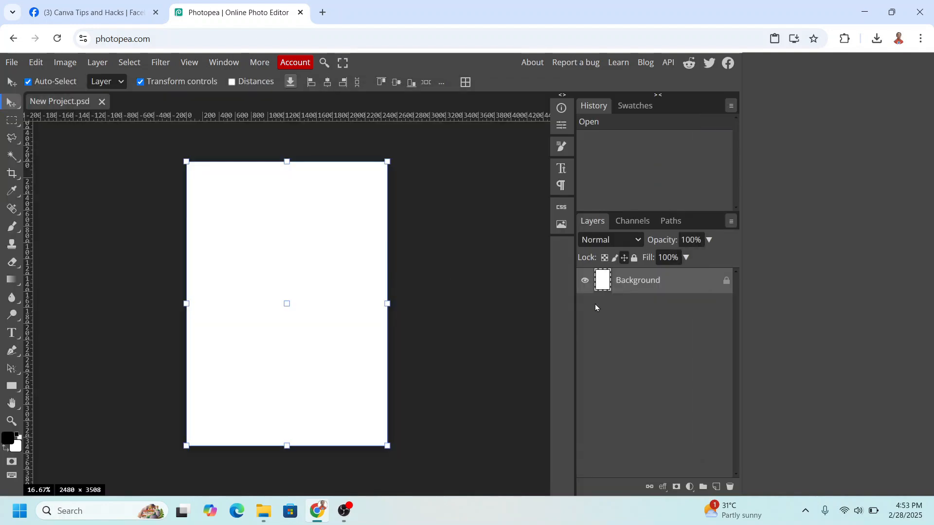
- Add the text YOUR TEAM to the upper half of the page and scale it to about 244%
{"action": "left_click", "coordinate": [11, 335]}
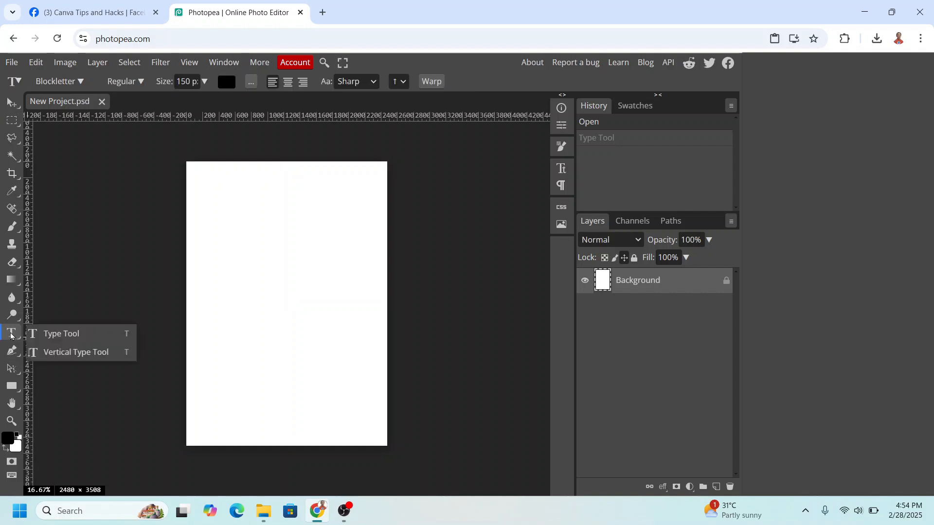
{"action": "left_click", "coordinate": [65, 338]}
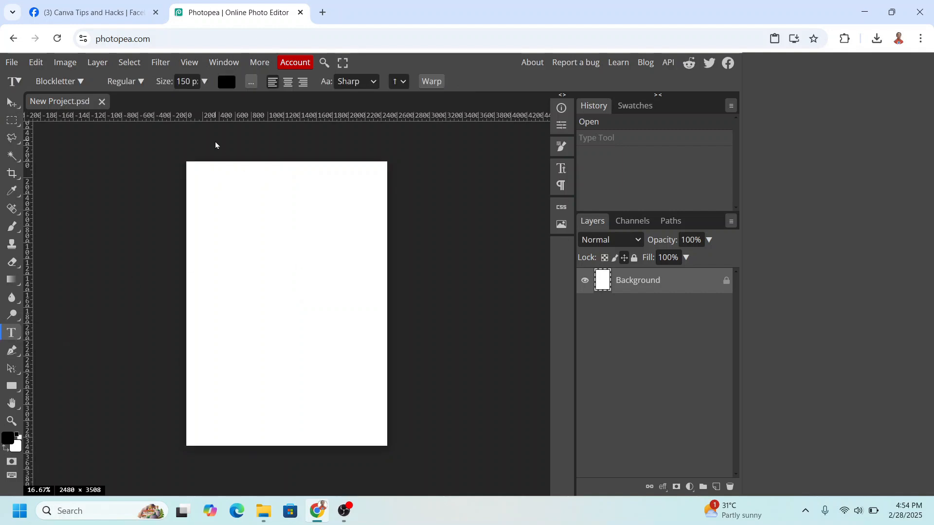
{"action": "left_click", "coordinate": [204, 81]}
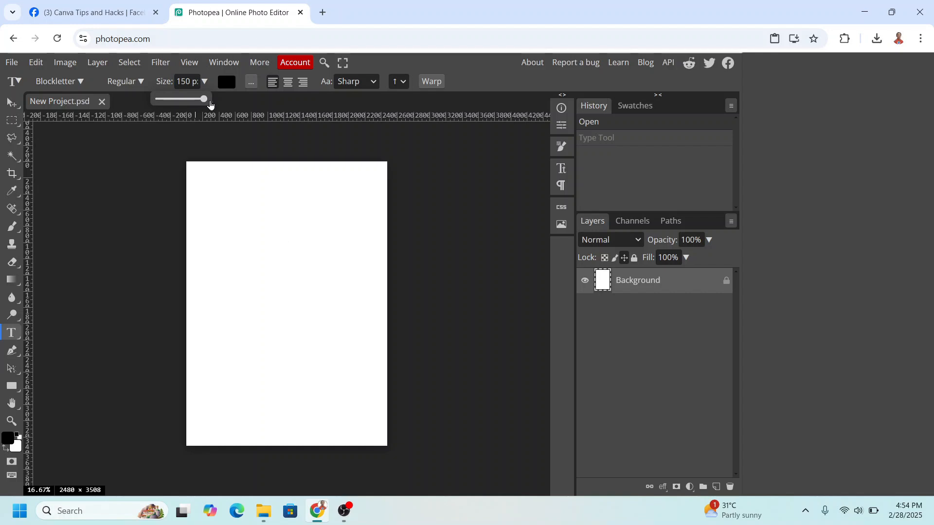
{"action": "left_click", "coordinate": [240, 244]}
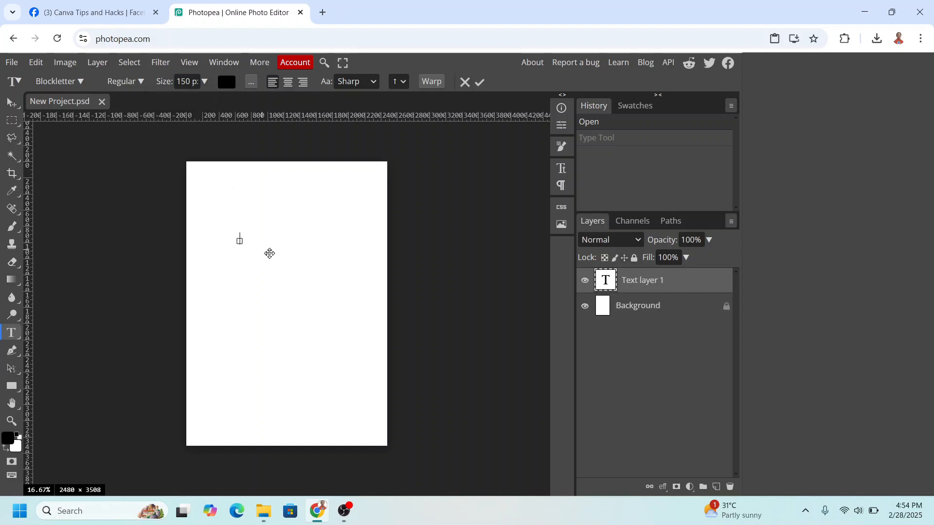
{"action": "type", "text": "YO"}
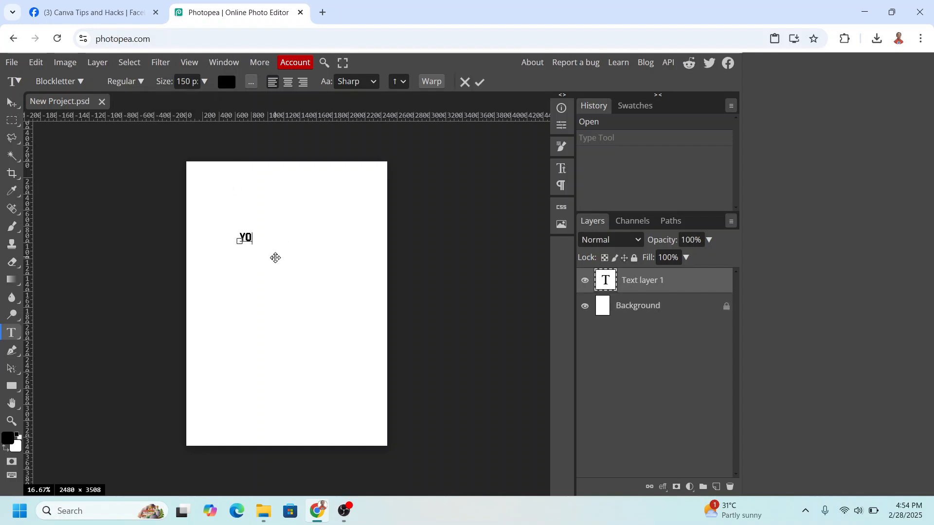
{"action": "type", "text": "UR TEAM"}
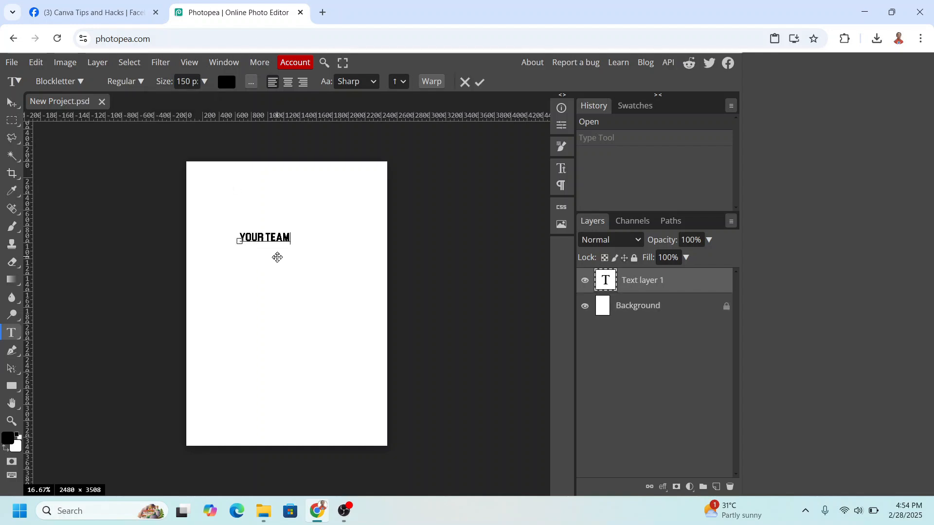
{"action": "left_click", "coordinate": [12, 104]}
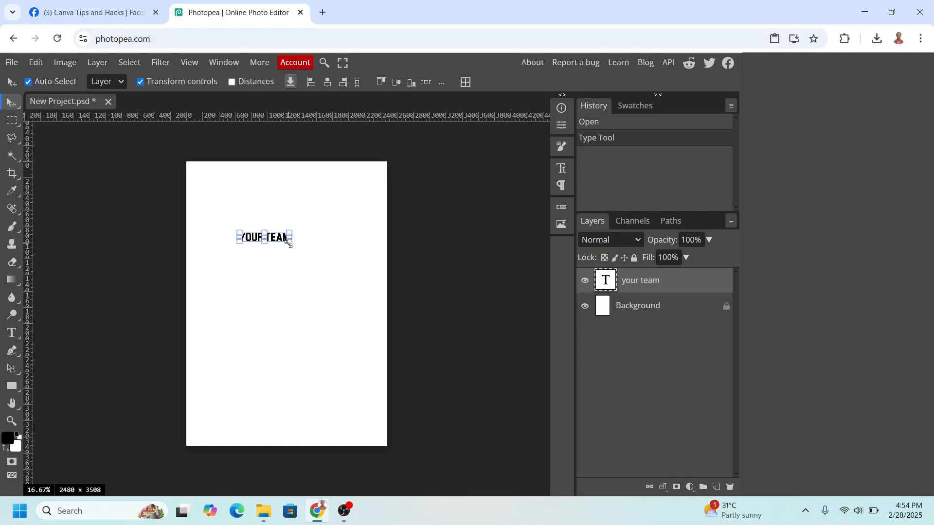
{"action": "left_click_drag", "start_coordinate": [288, 243], "coordinate": [354, 296]}
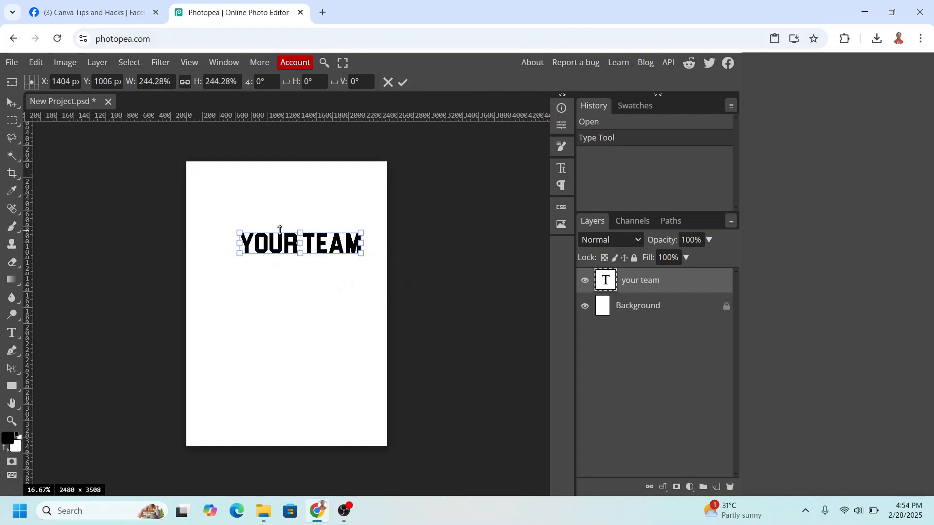
- Search the fonts for "colle" and try College Semi-condensed on the YOUR TEAM text
{"action": "left_click", "coordinate": [11, 333]}
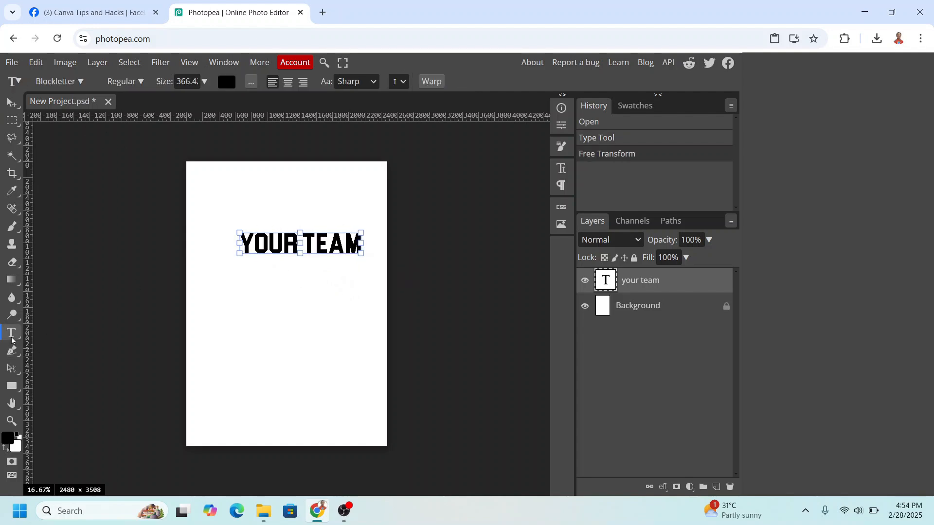
{"action": "left_click", "coordinate": [68, 83]}
{"action": "left_click", "coordinate": [81, 166]}
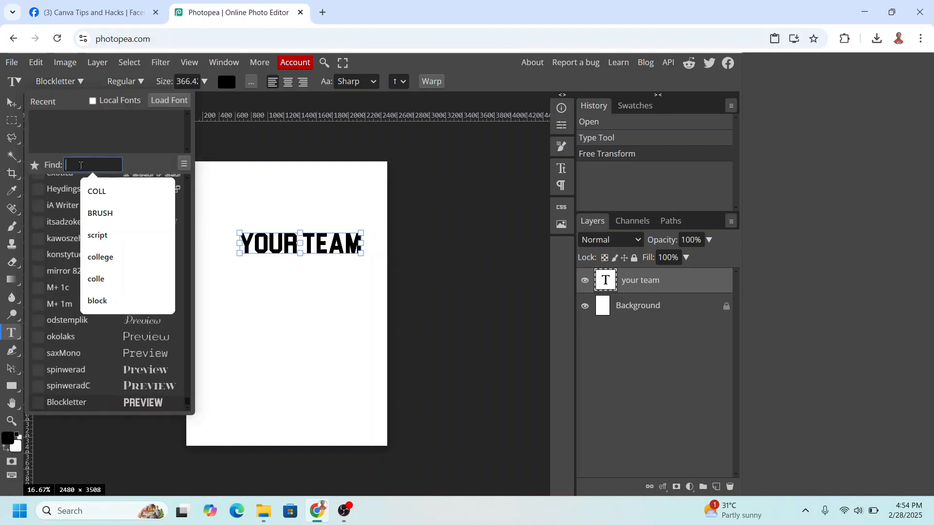
{"action": "type", "text": "colle"}
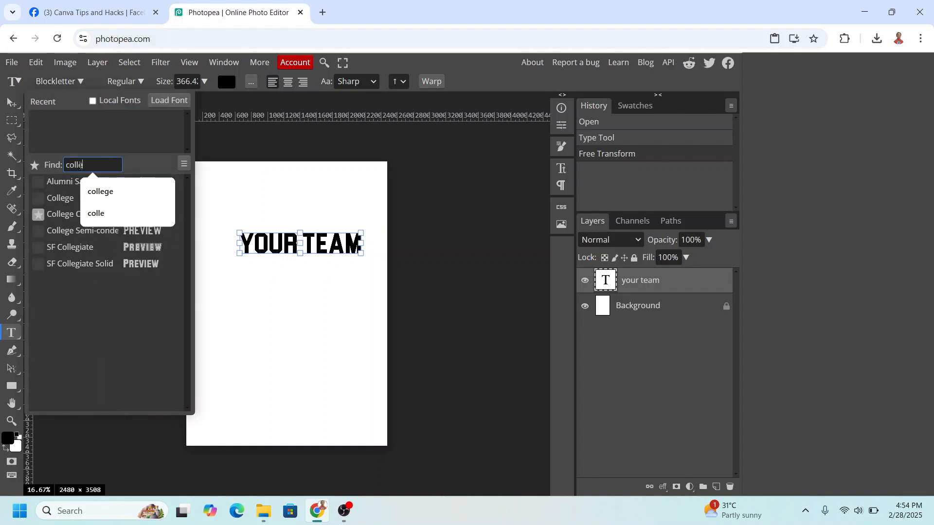
{"action": "left_click", "coordinate": [74, 235]}
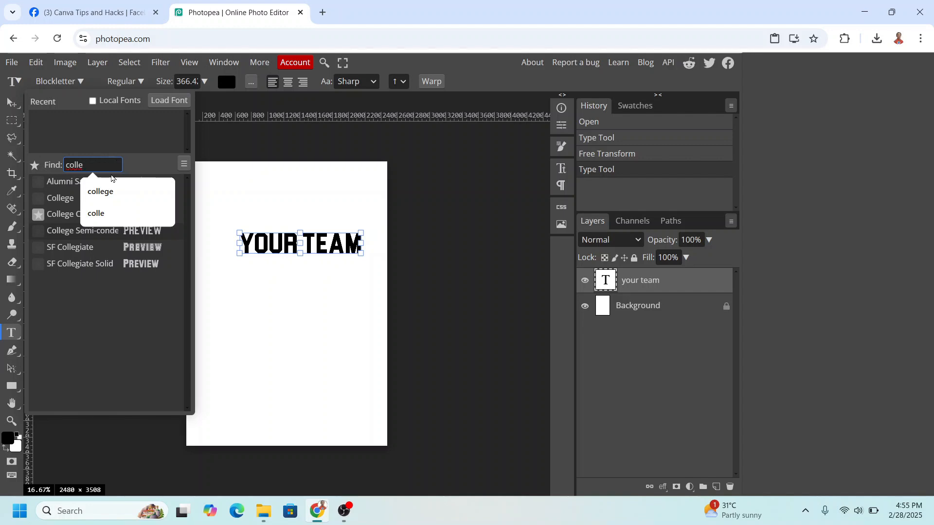
- Search the web in a new tab for "font like college" and open the 1001 Fonts college fonts page
{"action": "left_click", "coordinate": [322, 12]}
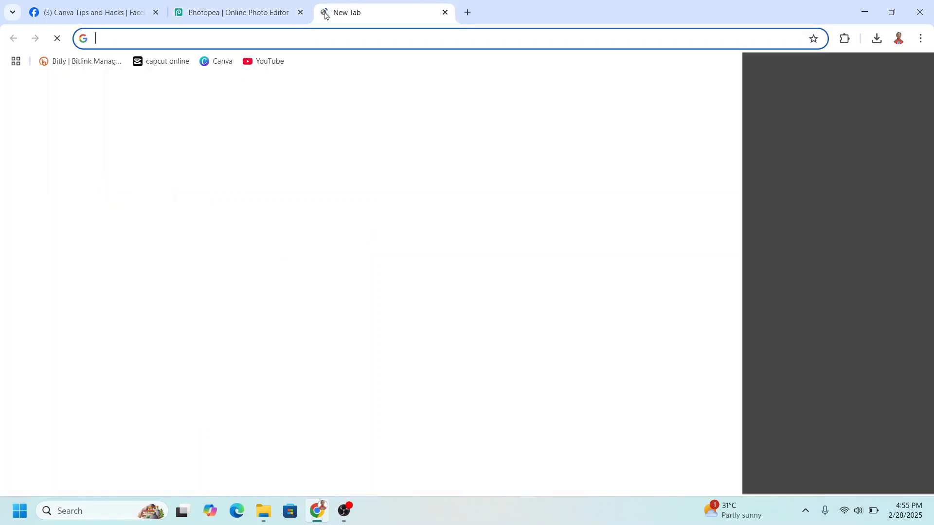
{"action": "type", "text": "fo"}
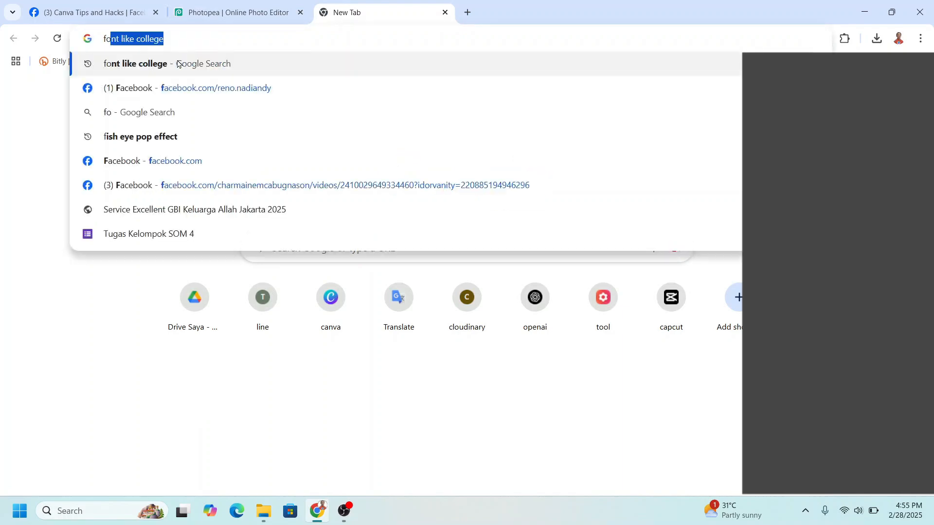
{"action": "type", "text": "nt like college"}
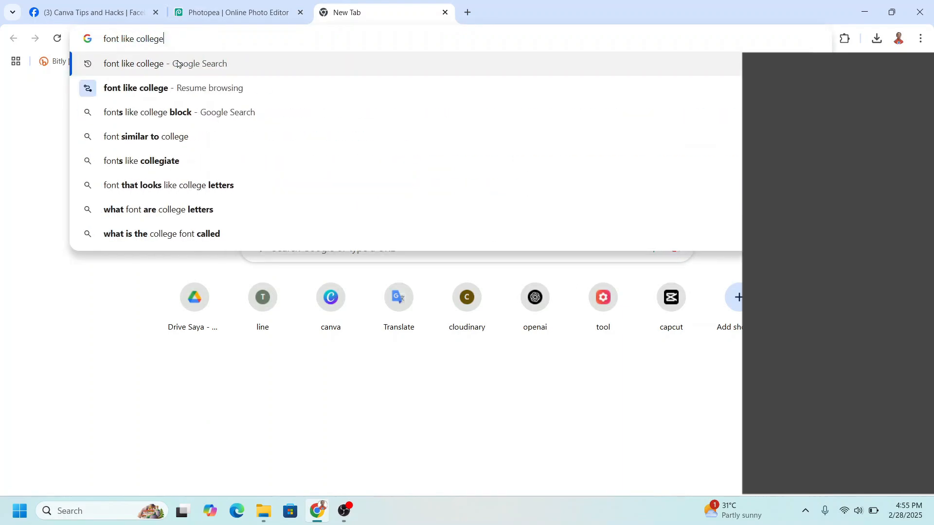
{"action": "key", "text": "Return"}
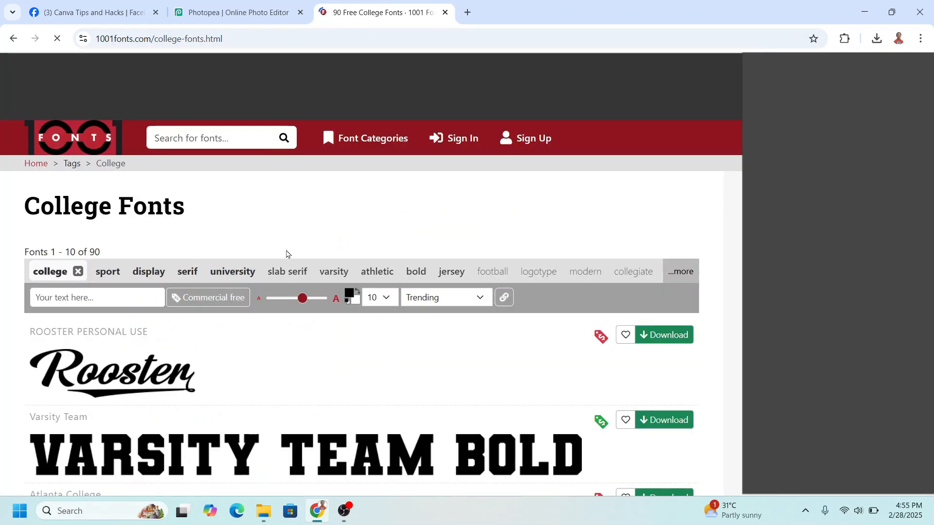
- Compare the listed college fonts with the reference design in the Facebook post and download College Block from page 2 of the list
{"action": "scroll", "coordinate": [313, 354], "scroll_direction": "down", "scroll_amount": 2}
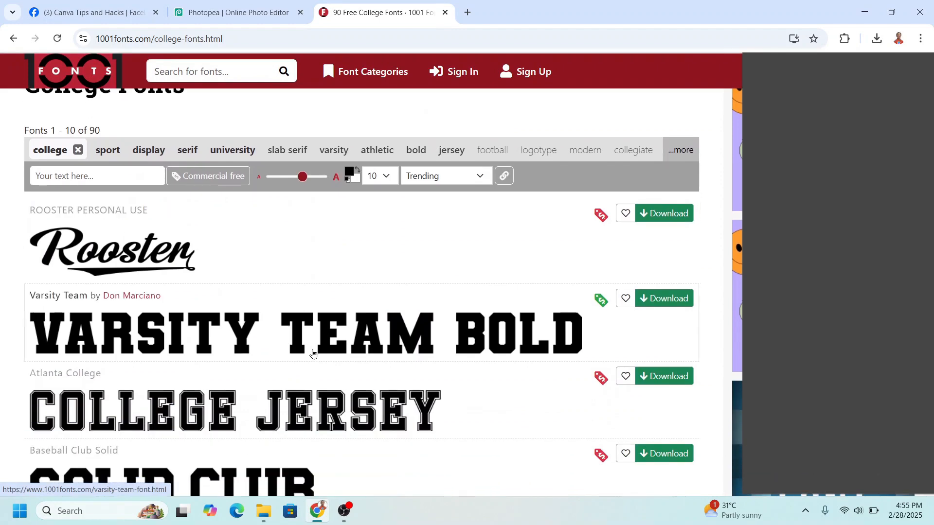
{"action": "scroll", "coordinate": [313, 353], "scroll_direction": "down", "scroll_amount": 1}
{"action": "left_click", "coordinate": [99, 12]}
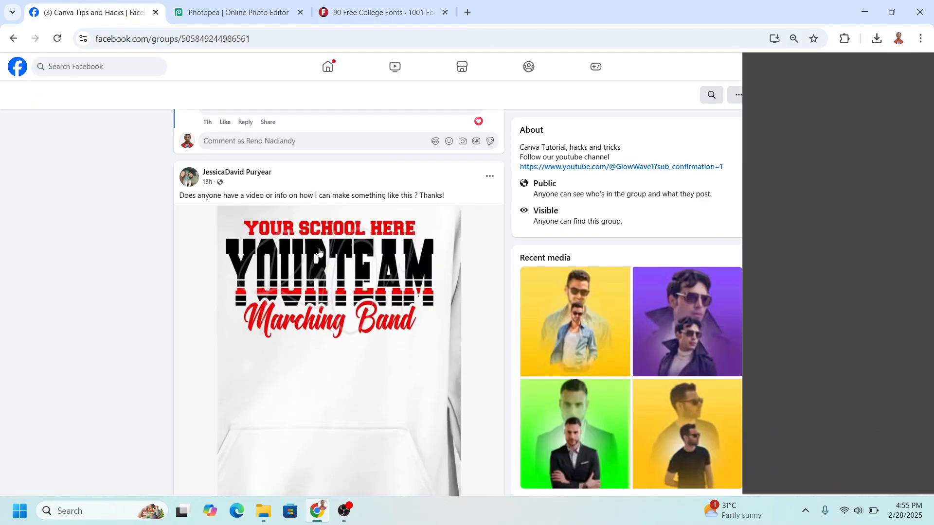
{"action": "left_click", "coordinate": [350, 13]}
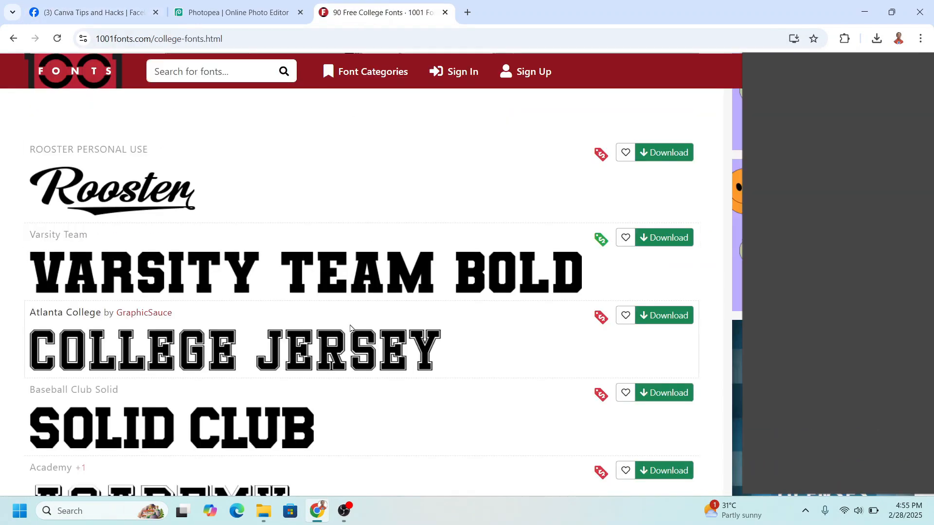
{"action": "scroll", "coordinate": [350, 329], "scroll_direction": "down", "scroll_amount": 10}
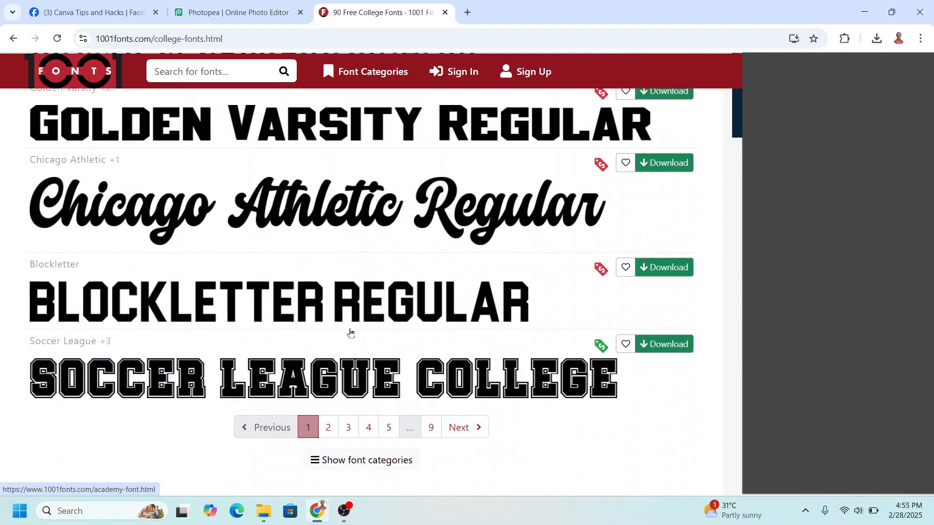
{"action": "scroll", "coordinate": [351, 333], "scroll_direction": "down", "scroll_amount": 2}
{"action": "left_click", "coordinate": [327, 307]}
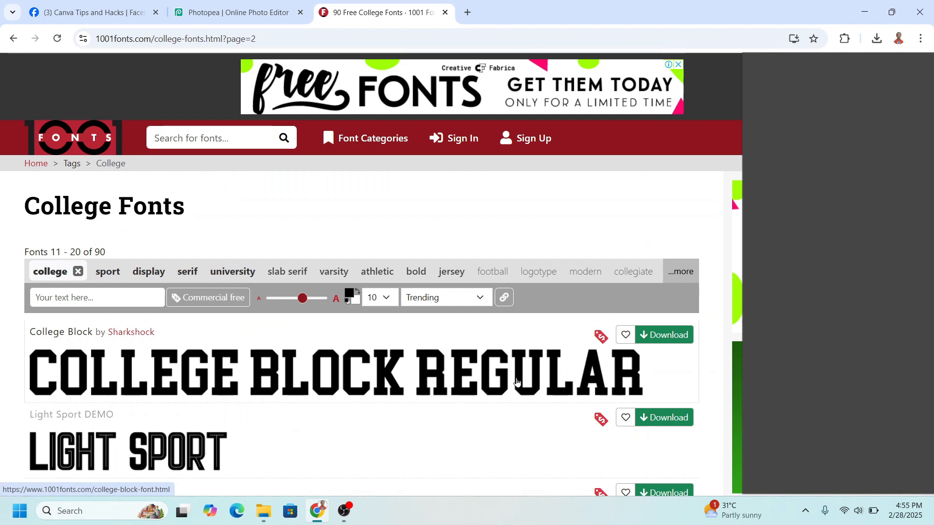
{"action": "mouse_move", "coordinate": [602, 341]}
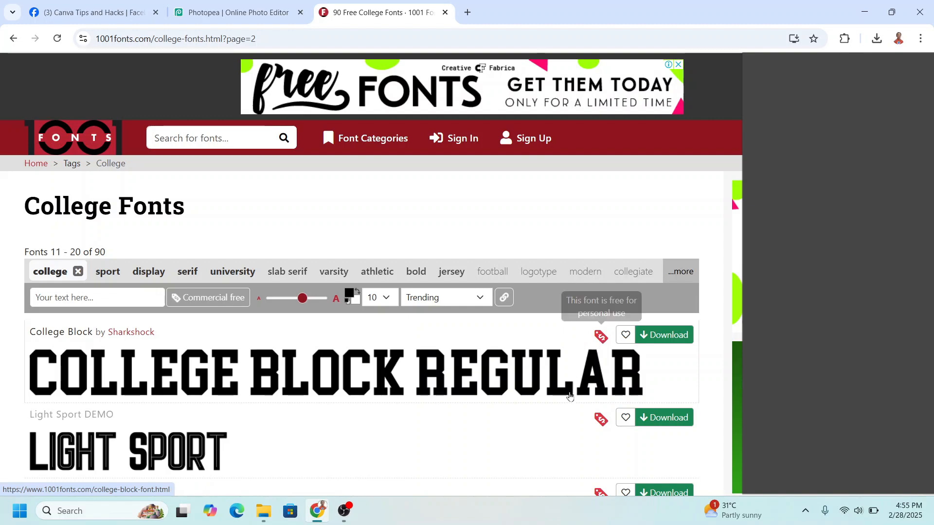
{"action": "scroll", "coordinate": [569, 421], "scroll_direction": "down", "scroll_amount": 3}
{"action": "scroll", "coordinate": [562, 416], "scroll_direction": "up", "scroll_amount": 3}
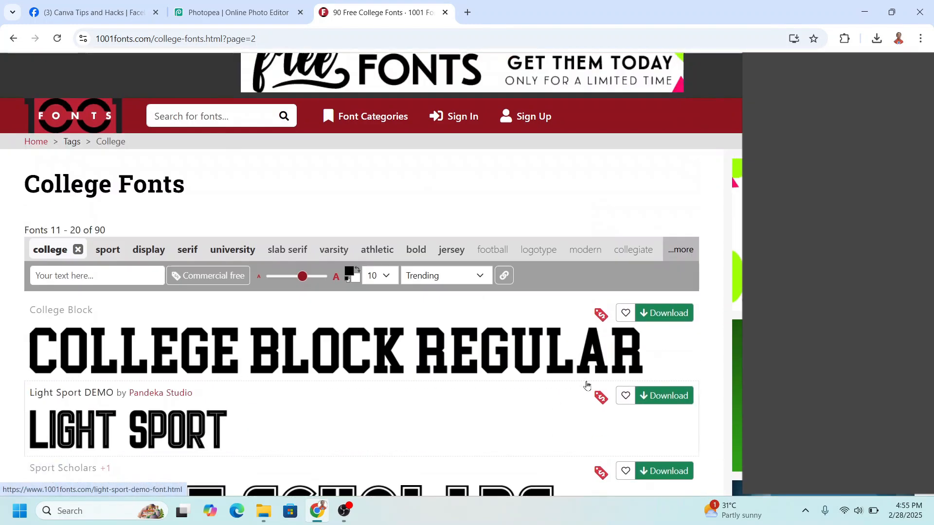
{"action": "left_click", "coordinate": [675, 340]}
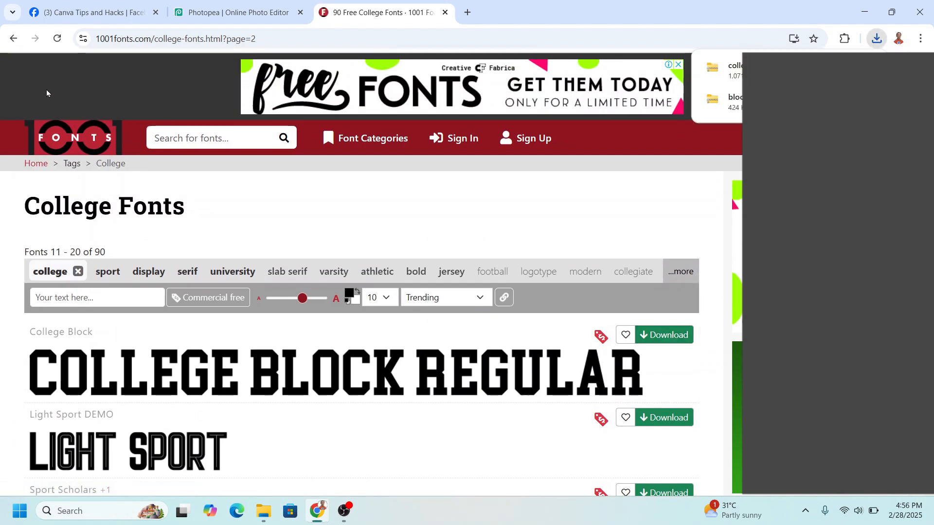
- Return to Photopea, start loading a font from Downloads, and extract the college-block archive into its own folder
{"action": "left_click", "coordinate": [239, 10]}
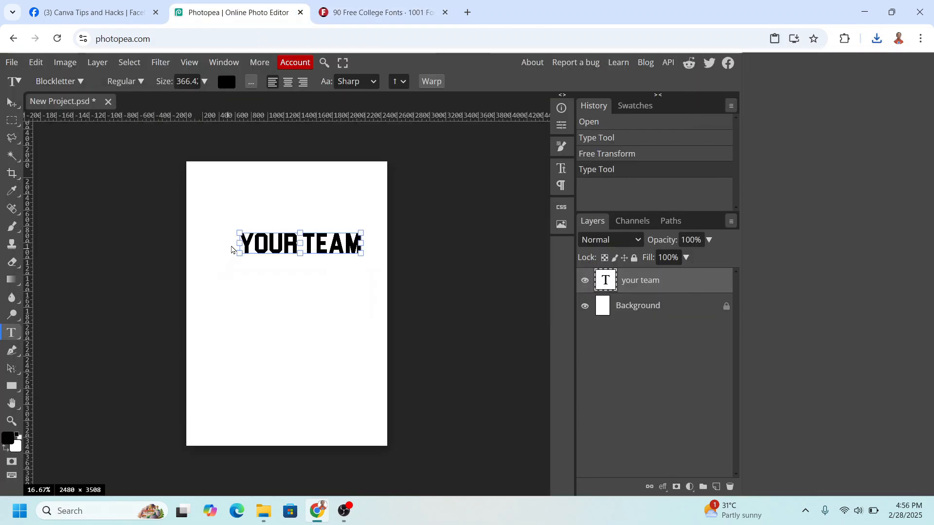
{"action": "left_click", "coordinate": [57, 82]}
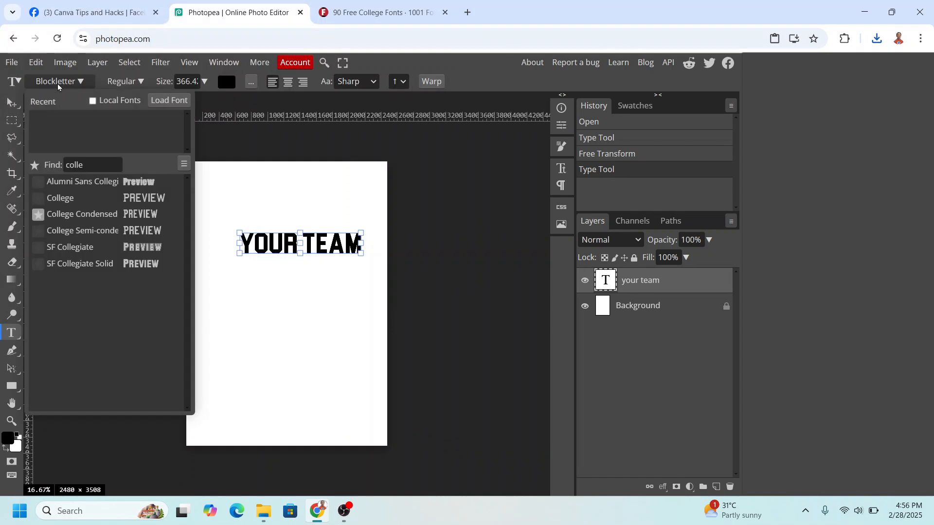
{"action": "left_click", "coordinate": [164, 101]}
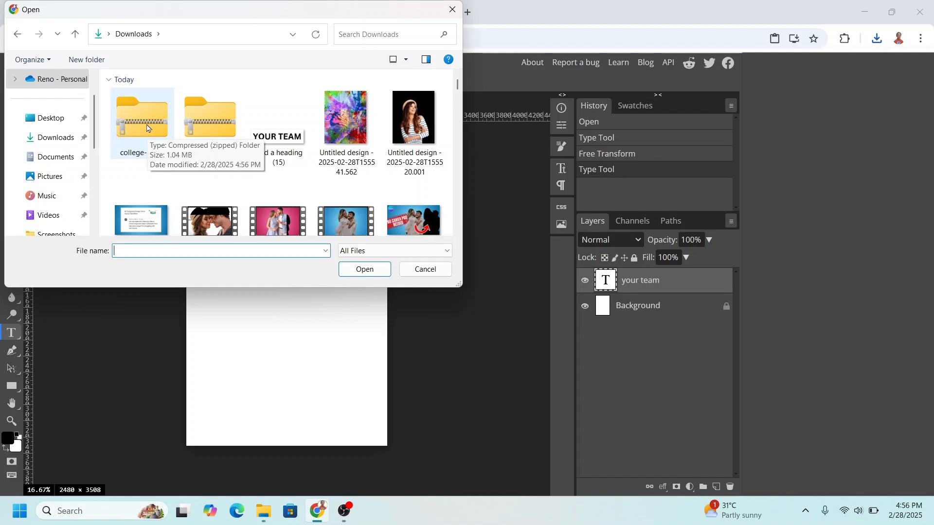
{"action": "left_click", "coordinate": [147, 126]}
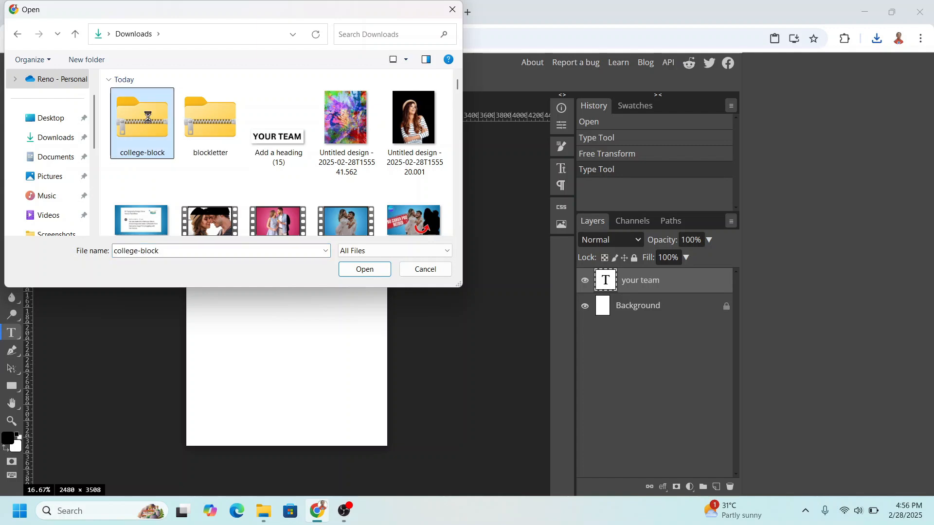
{"action": "right_click", "coordinate": [149, 121]}
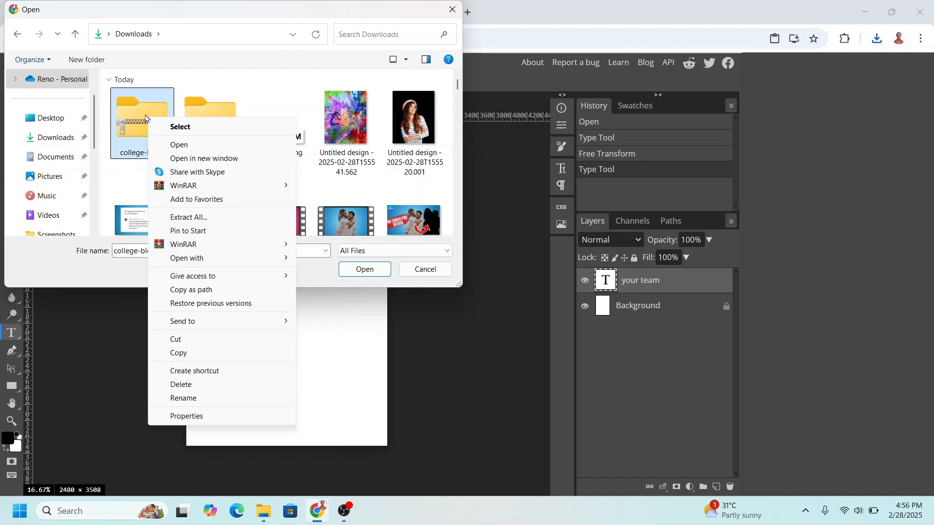
{"action": "left_click", "coordinate": [198, 220]}
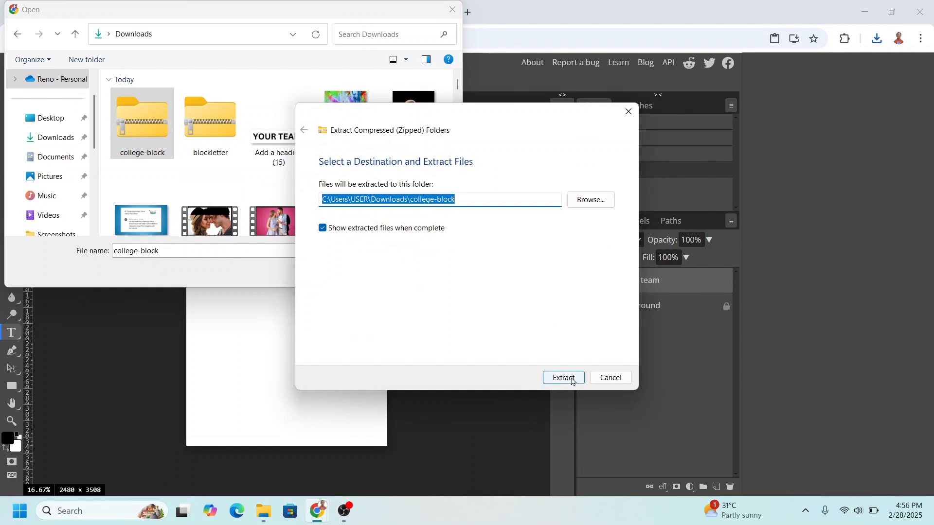
{"action": "left_click", "coordinate": [566, 380]}
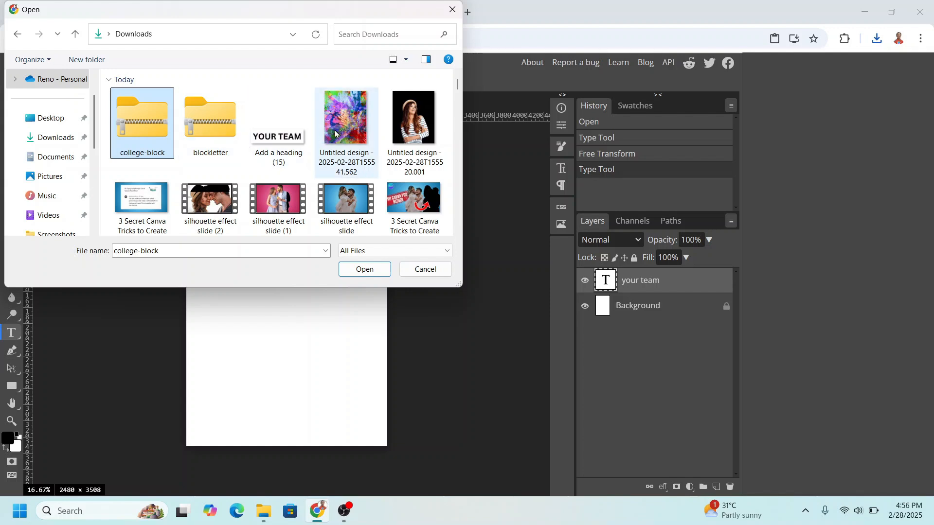
- Load the College Block OpenType font from the extracted college-block folder and keep it for future sessions
{"action": "scroll", "coordinate": [335, 133], "scroll_direction": "down", "scroll_amount": 2}
{"action": "scroll", "coordinate": [335, 134], "scroll_direction": "down", "scroll_amount": 2}
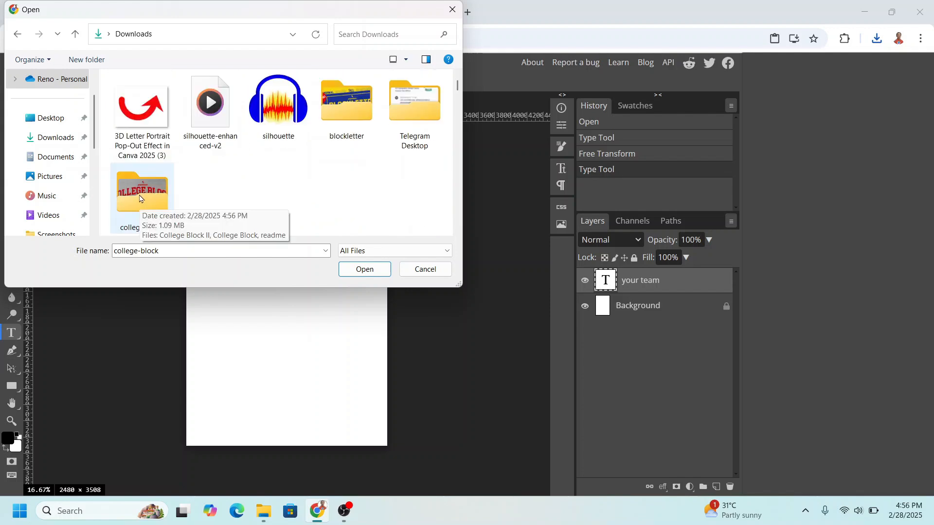
{"action": "double_click", "coordinate": [140, 197]}
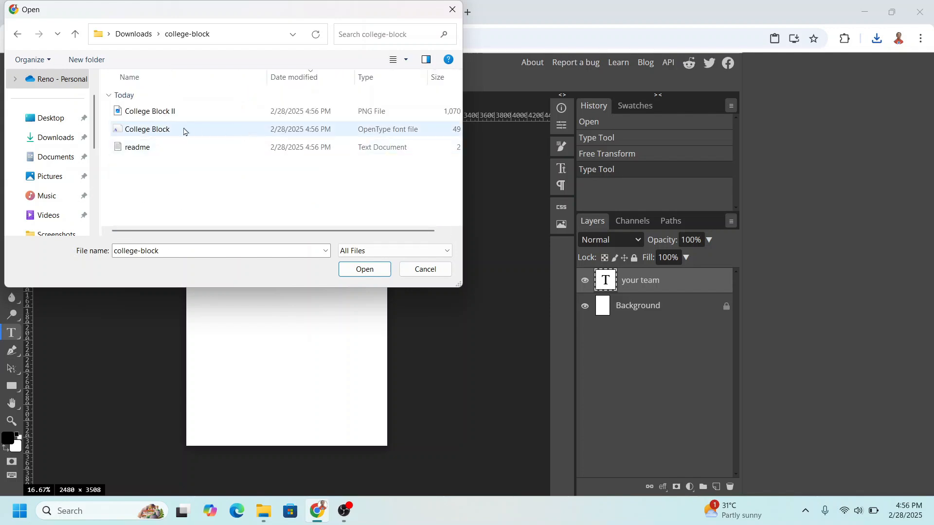
{"action": "left_click", "coordinate": [155, 134]}
{"action": "left_click", "coordinate": [364, 269]}
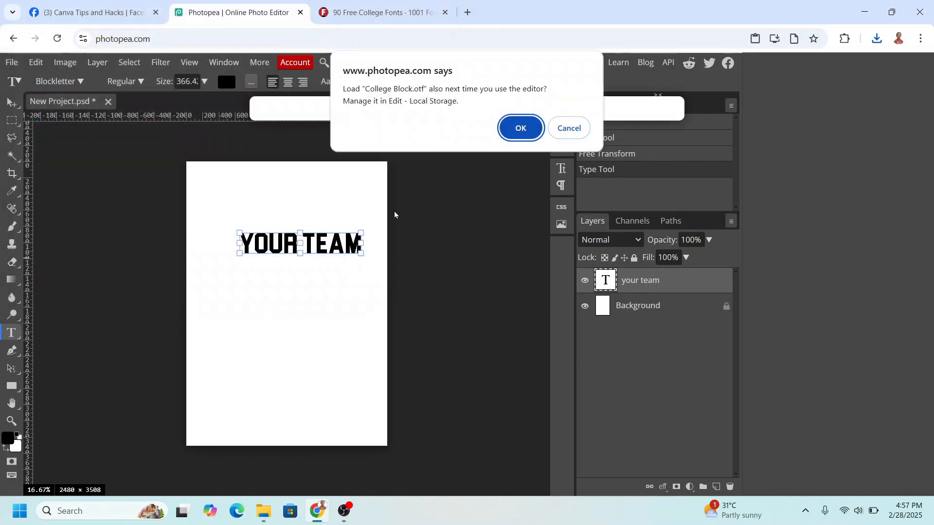
{"action": "left_click", "coordinate": [522, 129]}
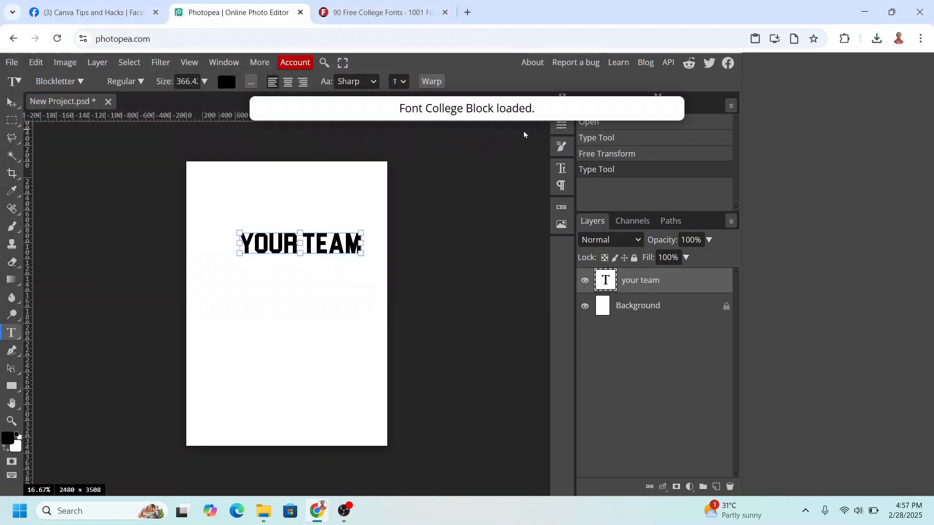
- Search the fonts for "block" and apply College Block to the YOUR TEAM text
{"action": "left_click", "coordinate": [63, 83]}
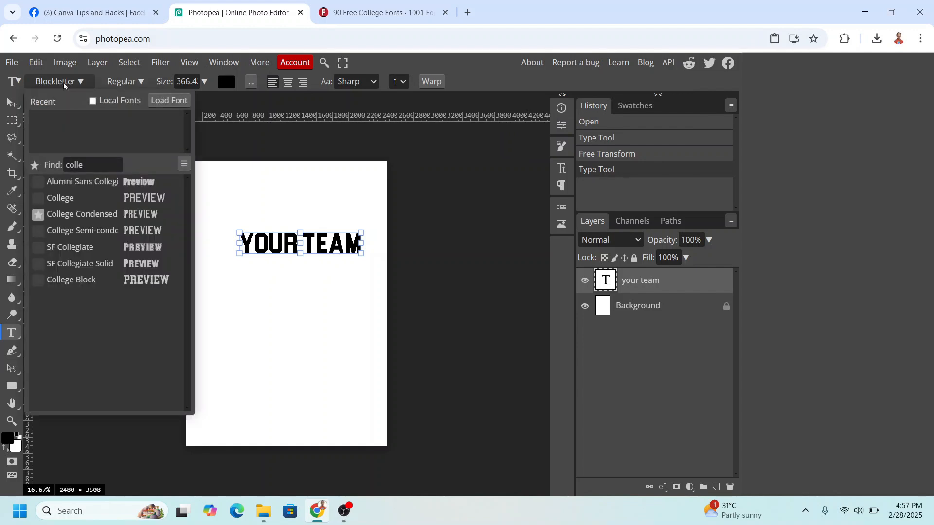
{"action": "left_click", "coordinate": [78, 165]}
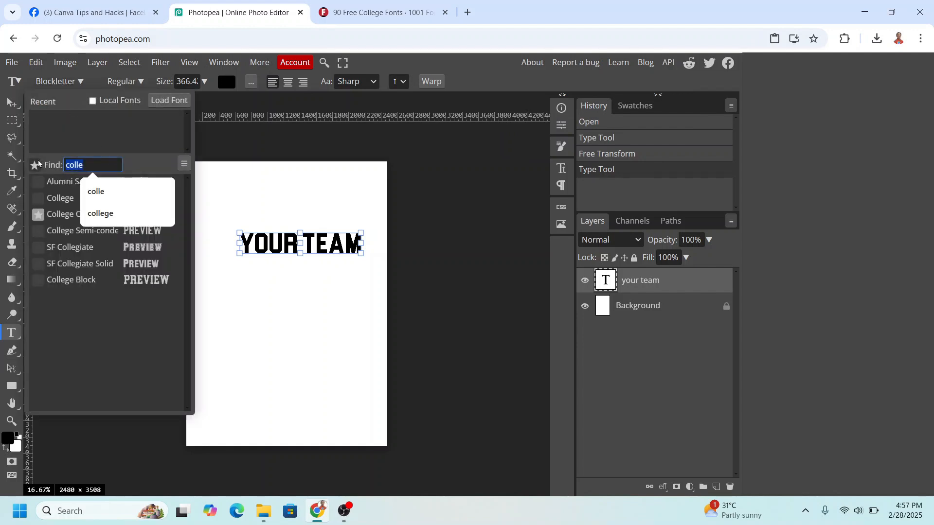
{"action": "type", "text": "block"}
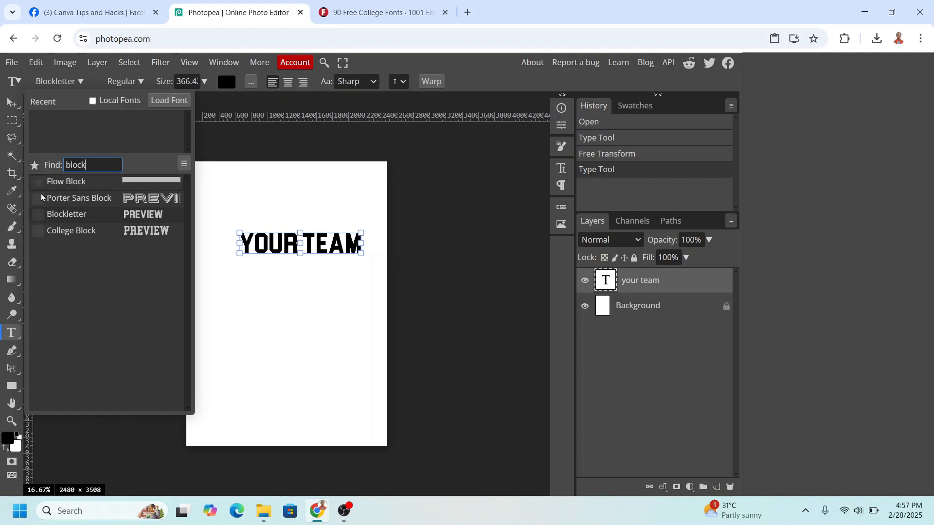
{"action": "left_click", "coordinate": [62, 236]}
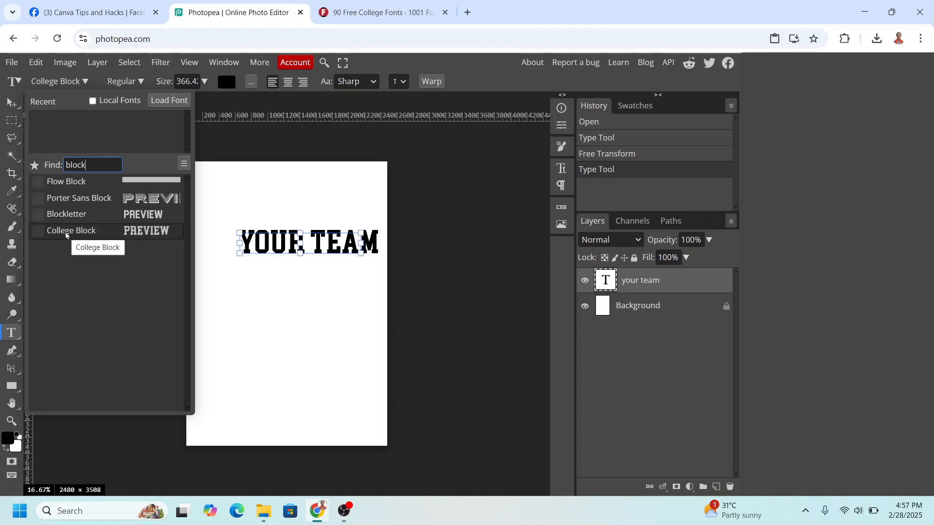
{"action": "key", "text": "Escape"}
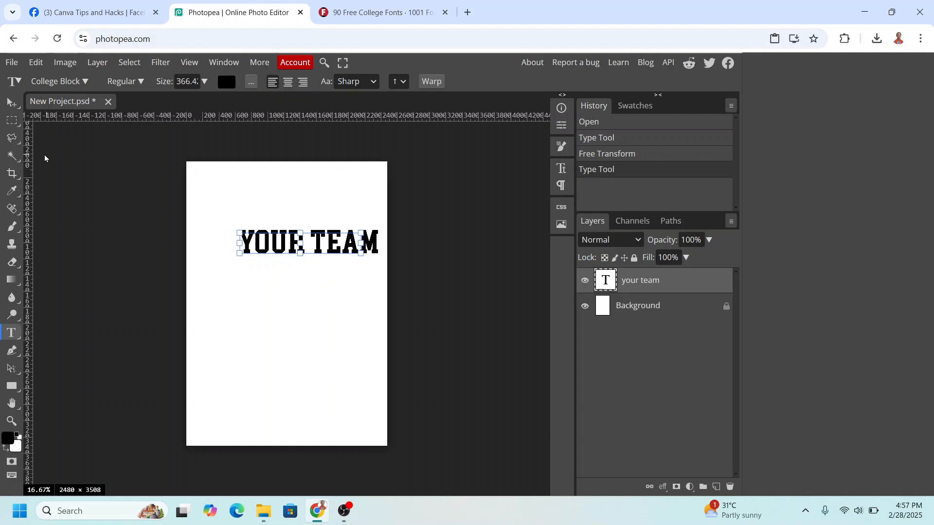
- Center the YOUR TEAM text horizontally on the page and scale it to about 113.65% width and 178.75% height
{"action": "left_click", "coordinate": [12, 102]}
{"action": "left_click_drag", "start_coordinate": [306, 251], "coordinate": [274, 260]}
{"action": "left_click_drag", "start_coordinate": [346, 242], "coordinate": [364, 238]}
{"action": "left_click_drag", "start_coordinate": [302, 257], "coordinate": [334, 262]}
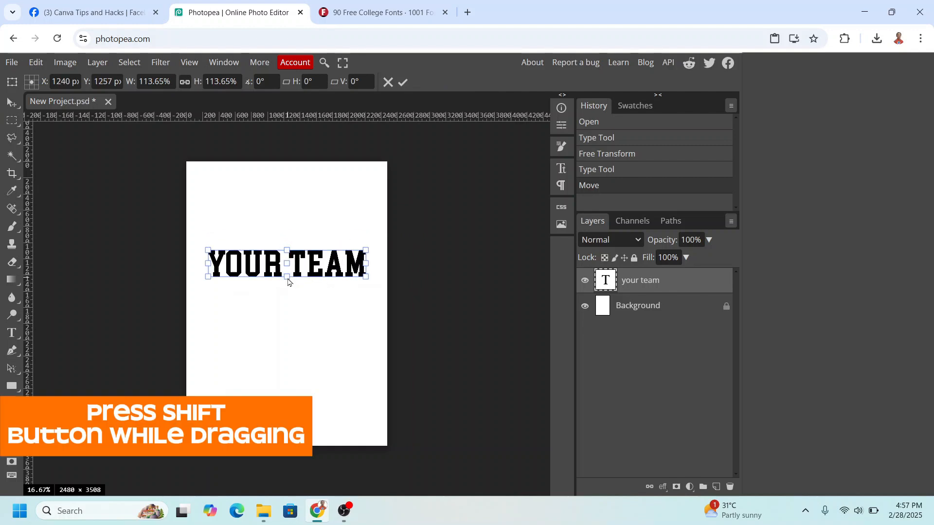
{"action": "left_click_drag", "start_coordinate": [287, 276], "coordinate": [287, 292]}
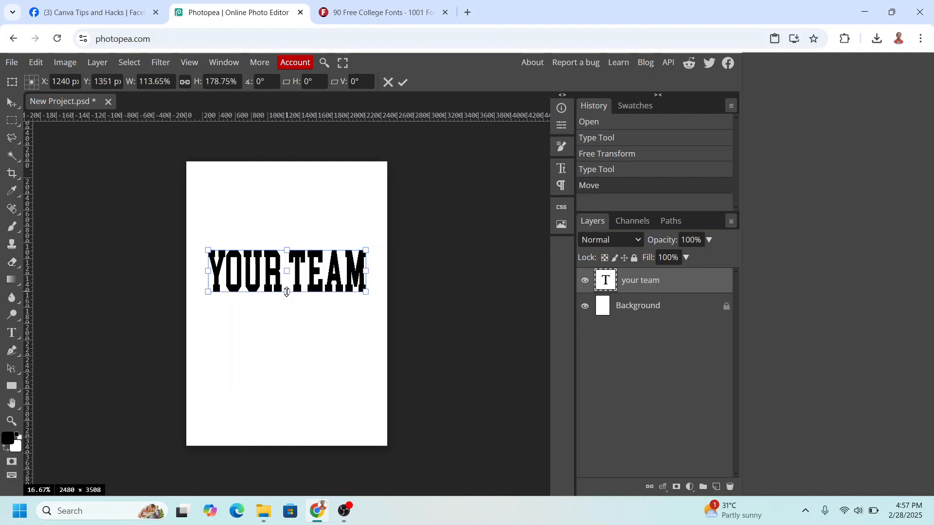
{"action": "key", "text": "Return"}
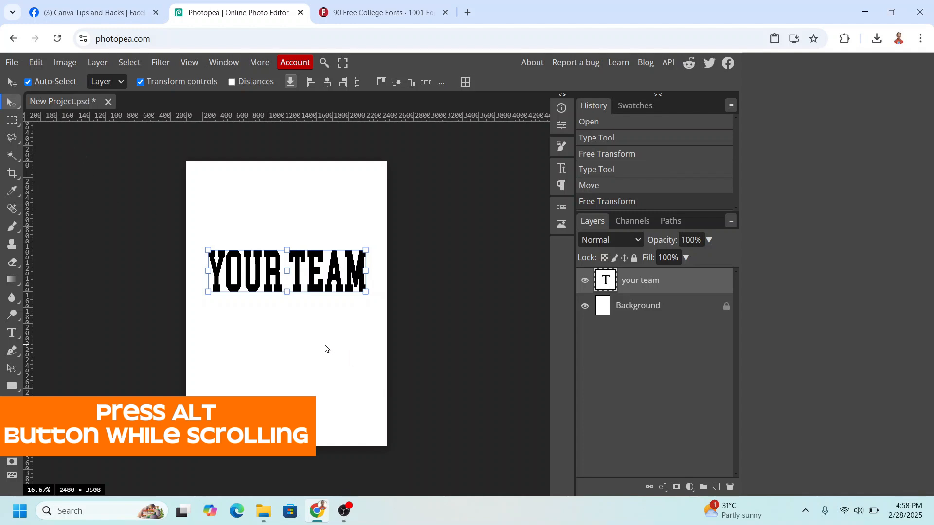
- Rasterize the your team text layer
{"action": "scroll", "coordinate": [325, 349], "scroll_direction": "up", "scroll_amount": 5}
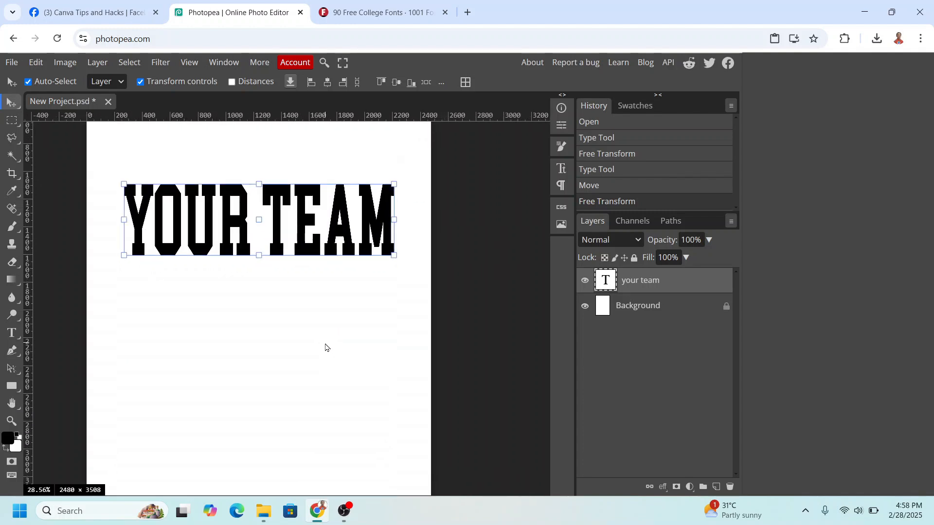
{"action": "scroll", "coordinate": [325, 347], "scroll_direction": "up", "scroll_amount": 1}
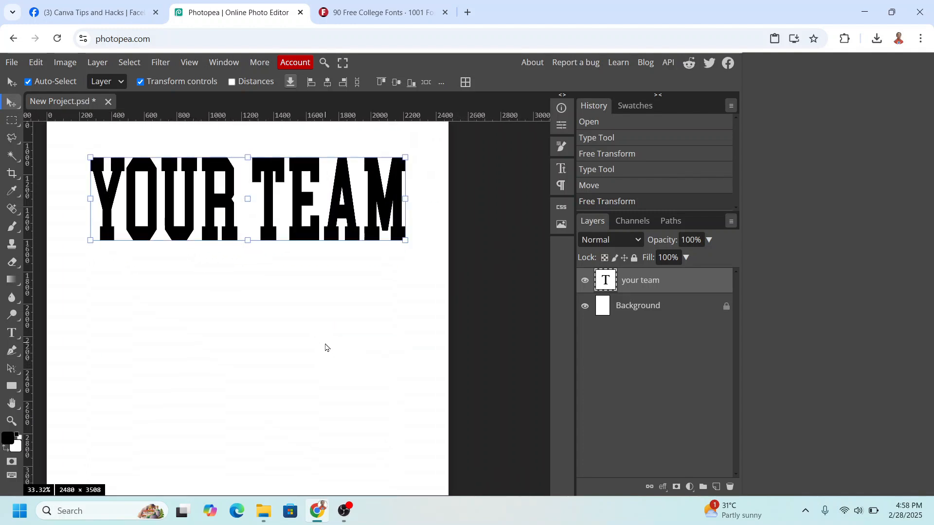
{"action": "right_click", "coordinate": [660, 285]}
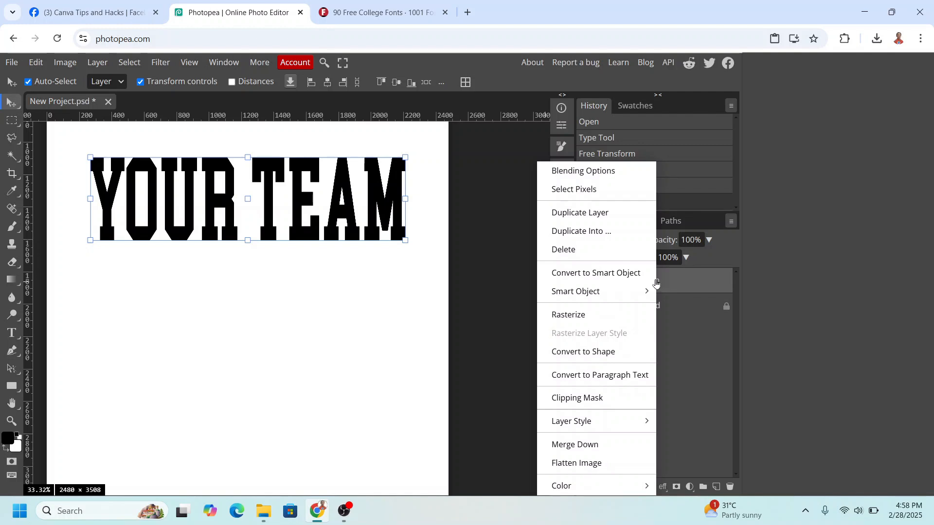
{"action": "left_click", "coordinate": [592, 319]}
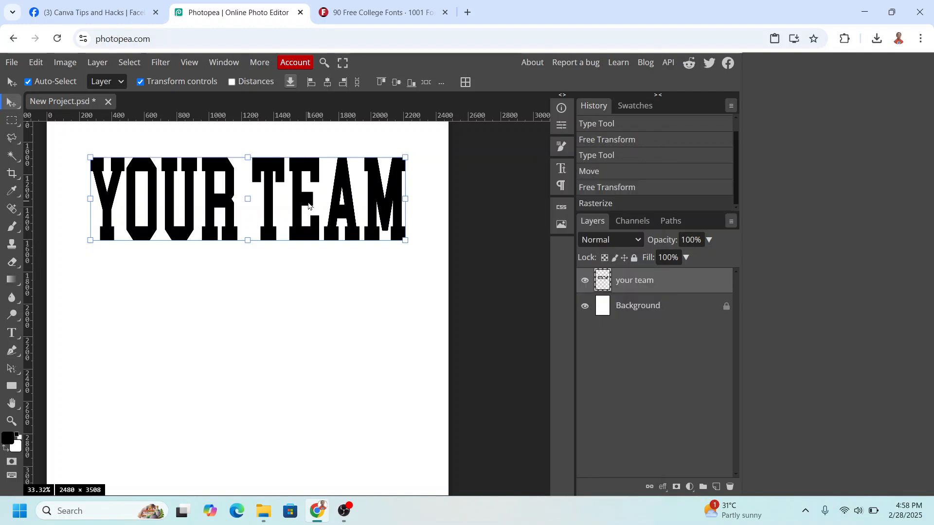
- Cut four thin horizontal strips across the lower part of the YOUR TEAM lettering using Rectangle Select, and clear the selection
{"action": "scroll", "coordinate": [308, 206], "scroll_direction": "up", "scroll_amount": 2}
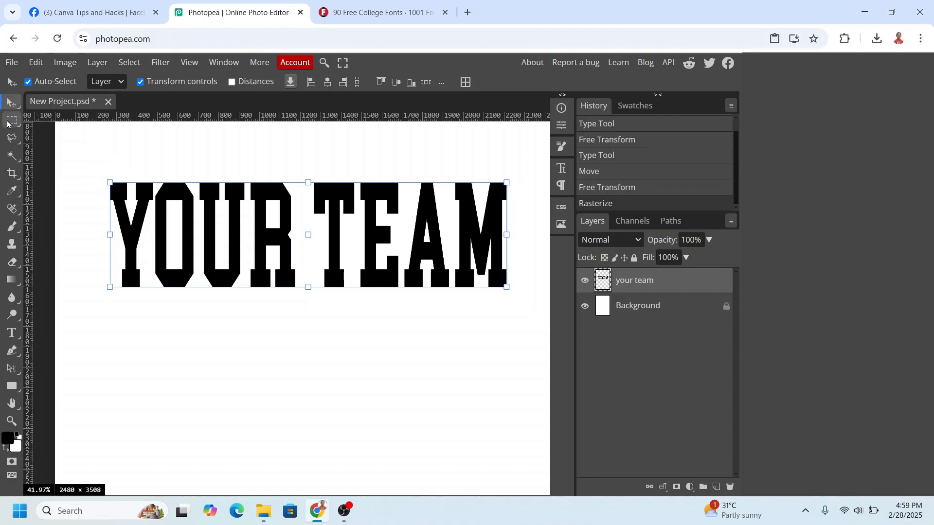
{"action": "left_click", "coordinate": [8, 123]}
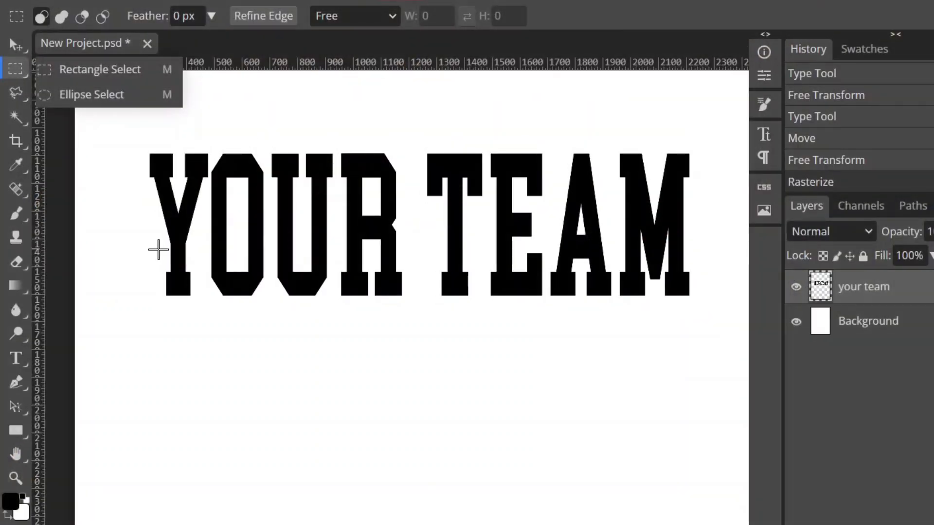
{"action": "left_click_drag", "start_coordinate": [158, 249], "coordinate": [687, 250]}
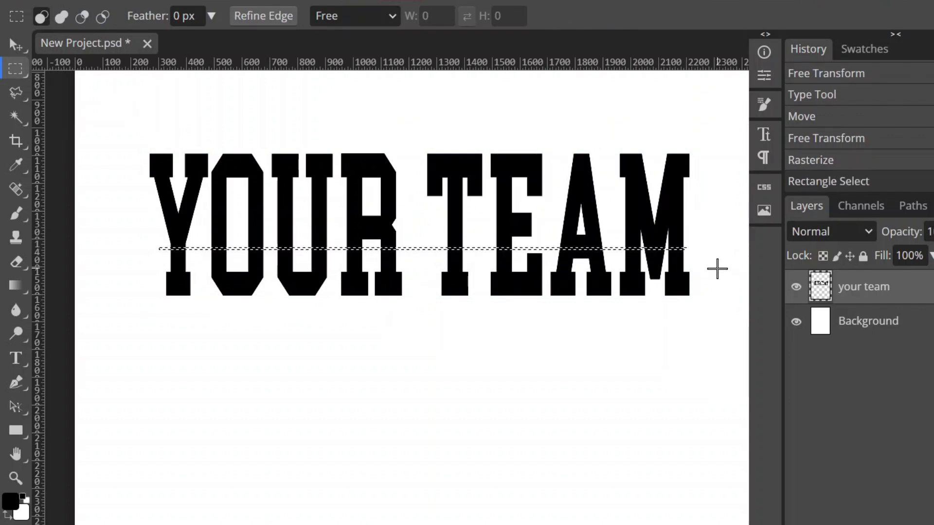
{"action": "key", "text": "Delete"}
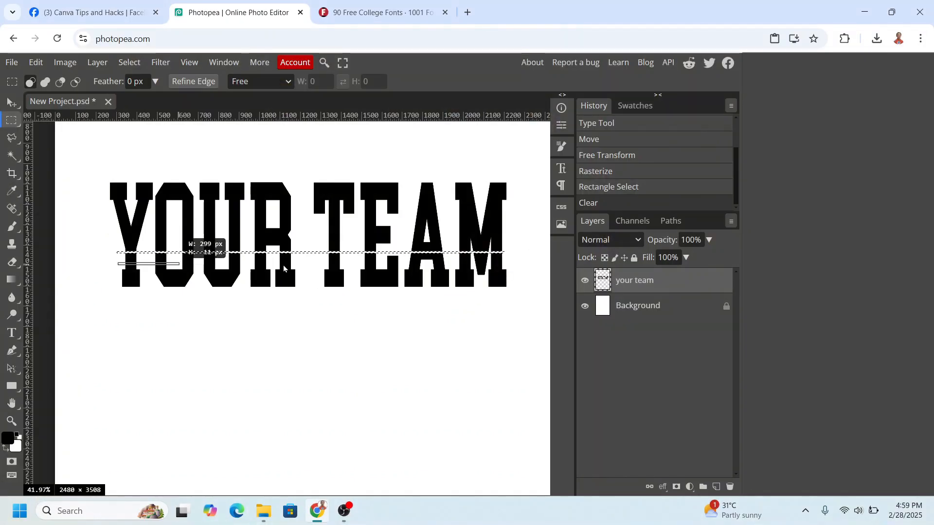
{"action": "left_click_drag", "start_coordinate": [283, 268], "coordinate": [512, 264]}
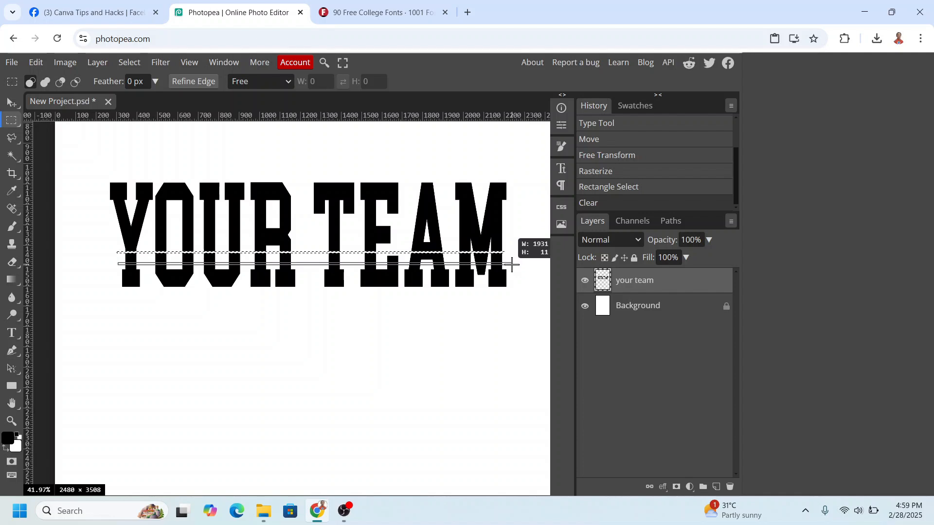
{"action": "left_click_drag", "start_coordinate": [512, 264], "coordinate": [511, 263]}
{"action": "key", "text": "Delete"}
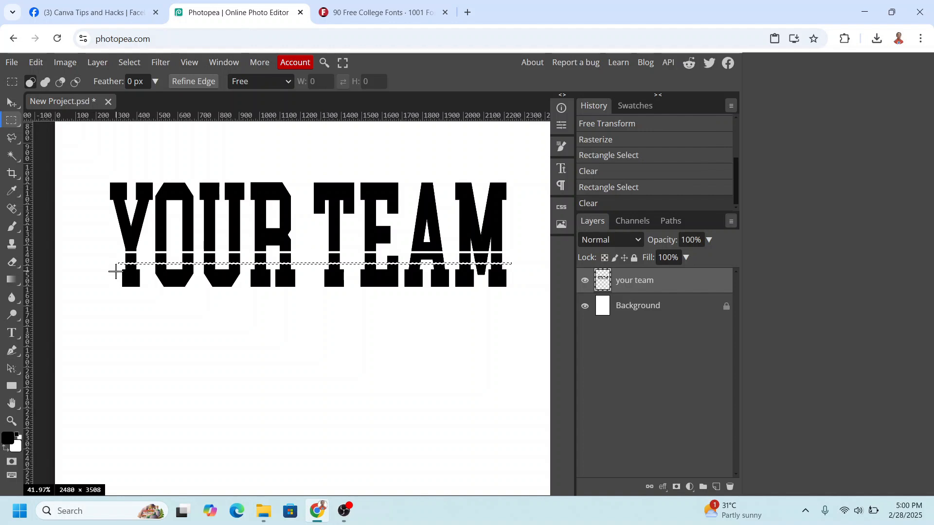
{"action": "left_click_drag", "start_coordinate": [115, 270], "coordinate": [519, 268]}
{"action": "key", "text": "Delete"}
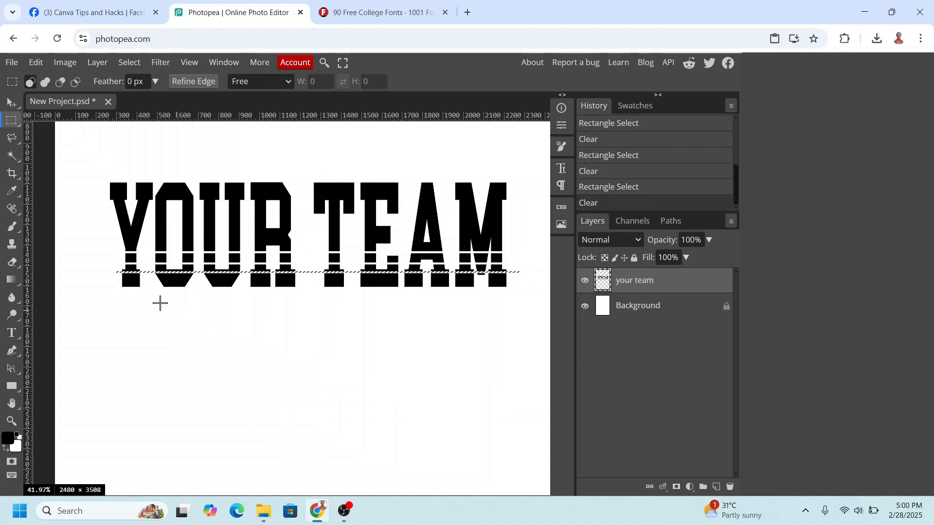
{"action": "left_click_drag", "start_coordinate": [115, 281], "coordinate": [512, 284]}
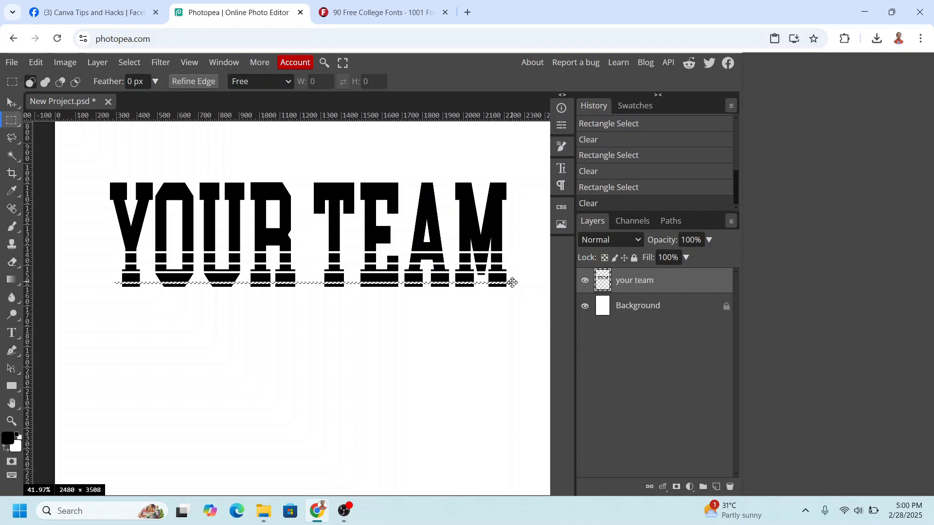
{"action": "left_click", "coordinate": [146, 150]}
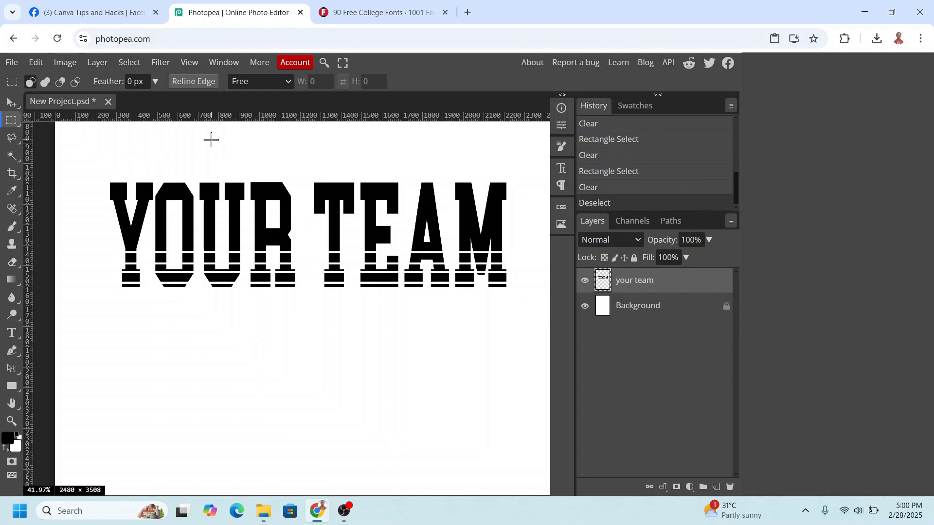
- Select a horizontal band across the lower part of the striped YOUR TEAM lettering and copy it to a new layer
{"action": "scroll", "coordinate": [214, 150], "scroll_direction": "up", "scroll_amount": 2}
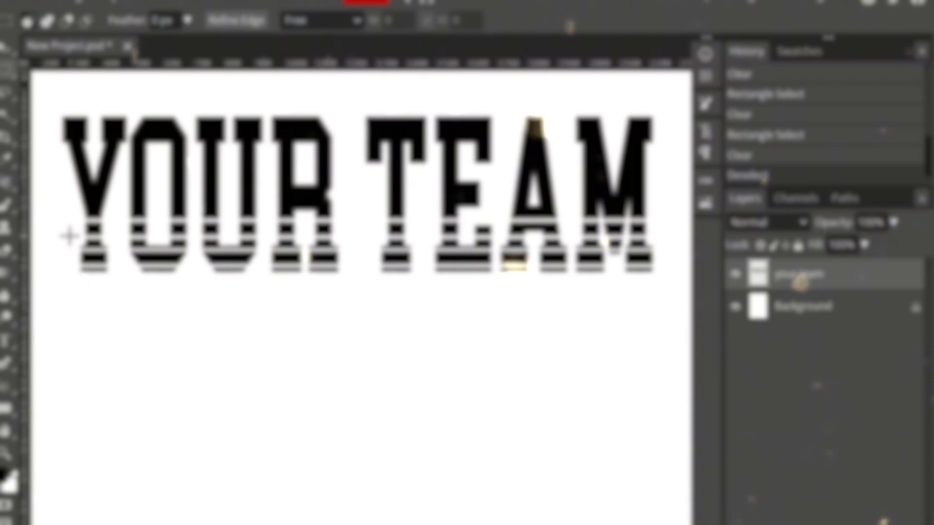
{"action": "left_click_drag", "start_coordinate": [63, 251], "coordinate": [673, 249]}
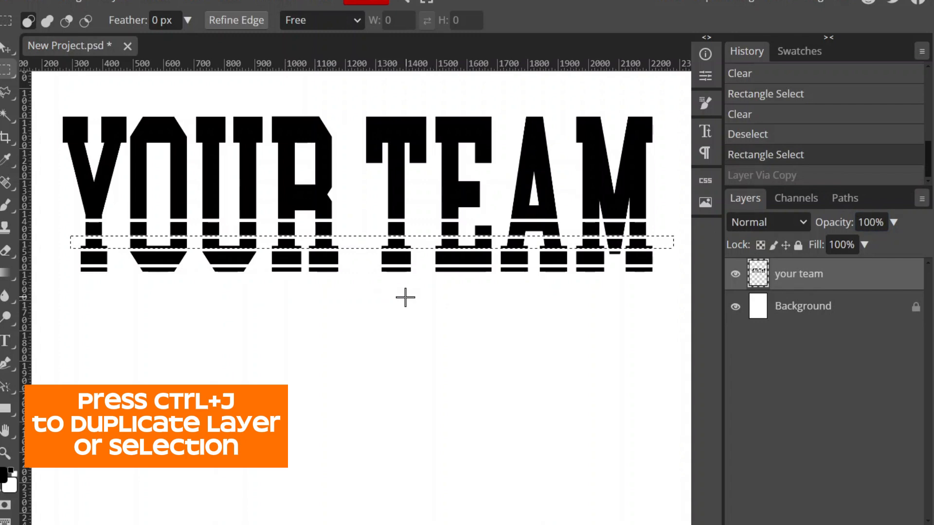
{"action": "key", "text": "ctrl+j"}
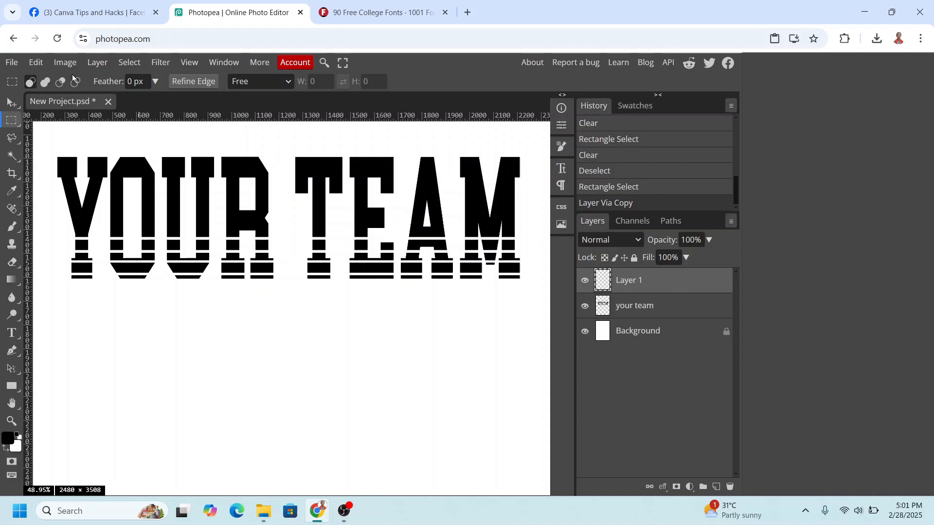
- Apply a red Color Overlay at 100% opacity to the copied band across the lower YOUR TEAM lettering
{"action": "left_click", "coordinate": [97, 62]}
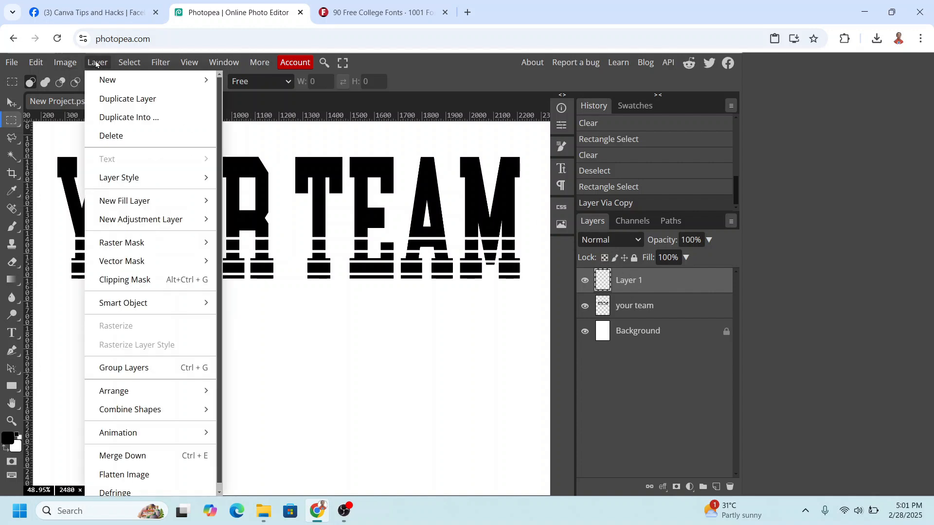
{"action": "mouse_move", "coordinate": [130, 181]}
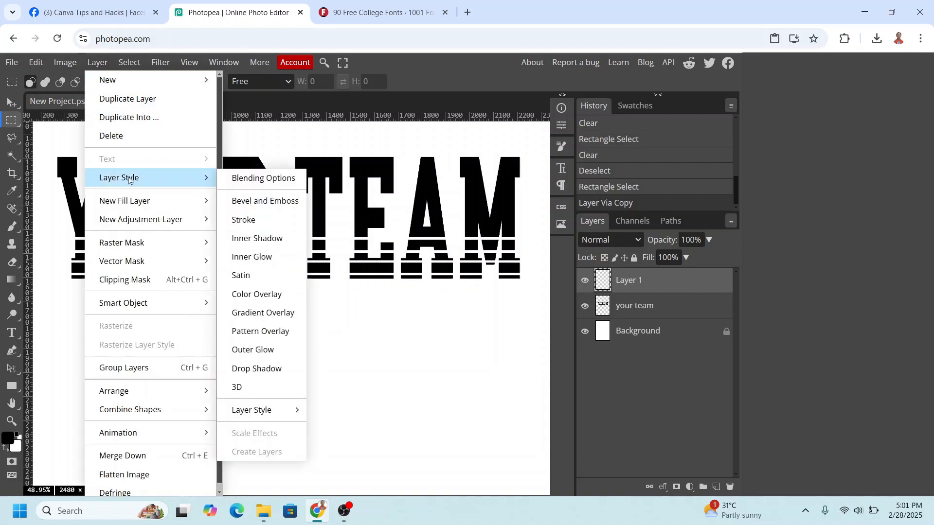
{"action": "left_click", "coordinate": [265, 186]}
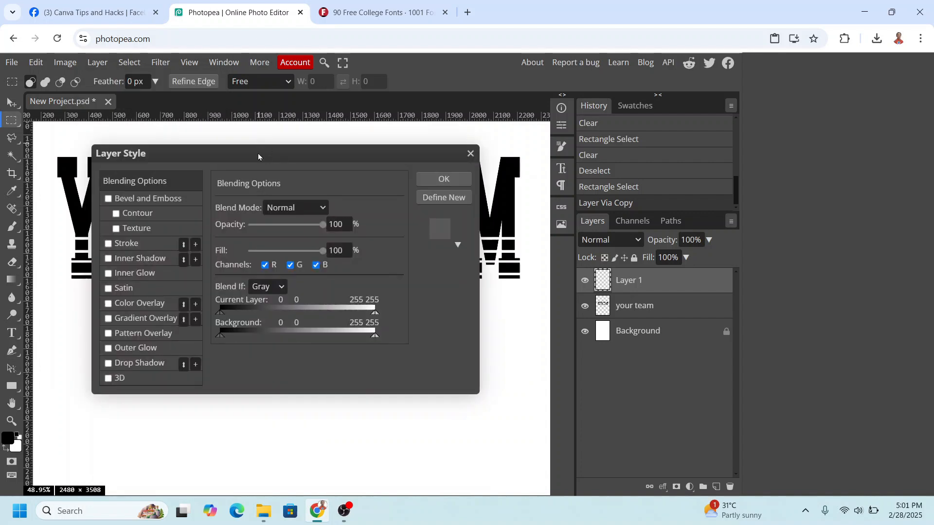
{"action": "left_click_drag", "start_coordinate": [258, 153], "coordinate": [441, 179]}
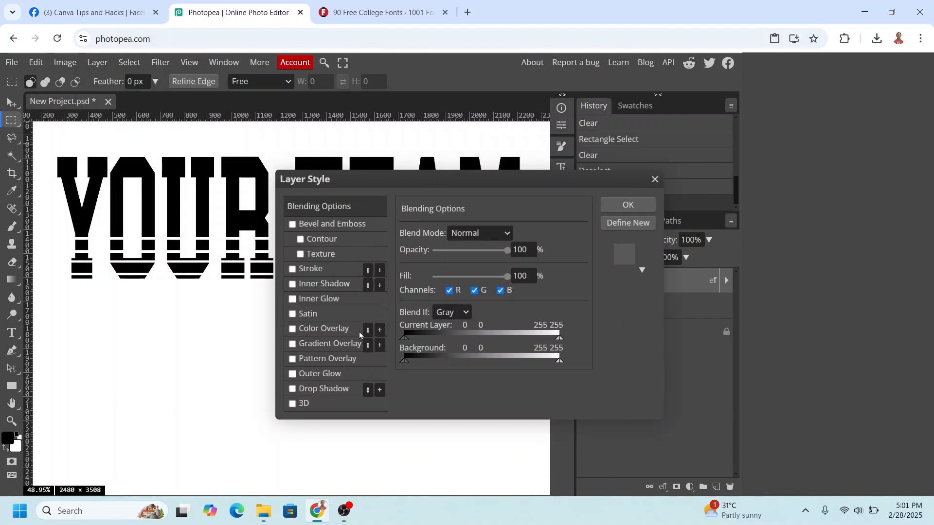
{"action": "left_click", "coordinate": [325, 329]}
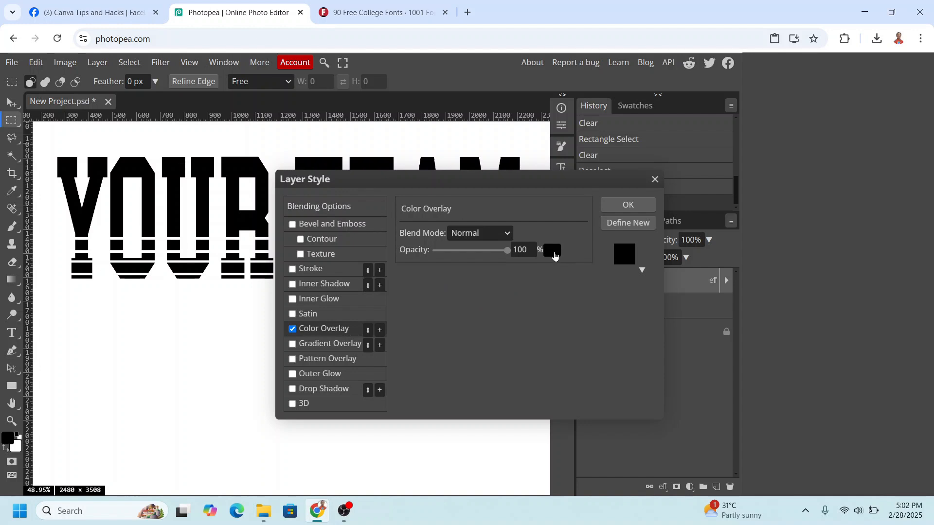
{"action": "left_click", "coordinate": [553, 251]}
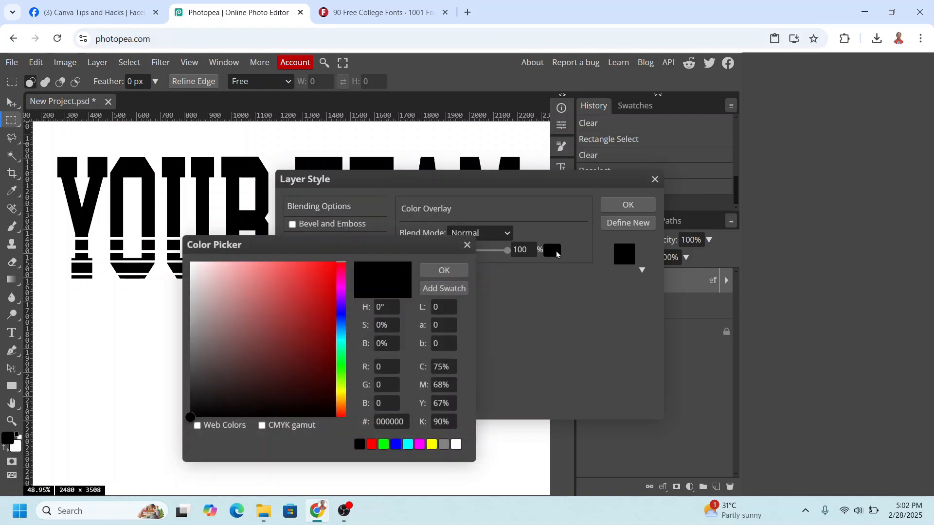
{"action": "left_click_drag", "start_coordinate": [325, 275], "coordinate": [337, 262]}
{"action": "left_click", "coordinate": [444, 271]}
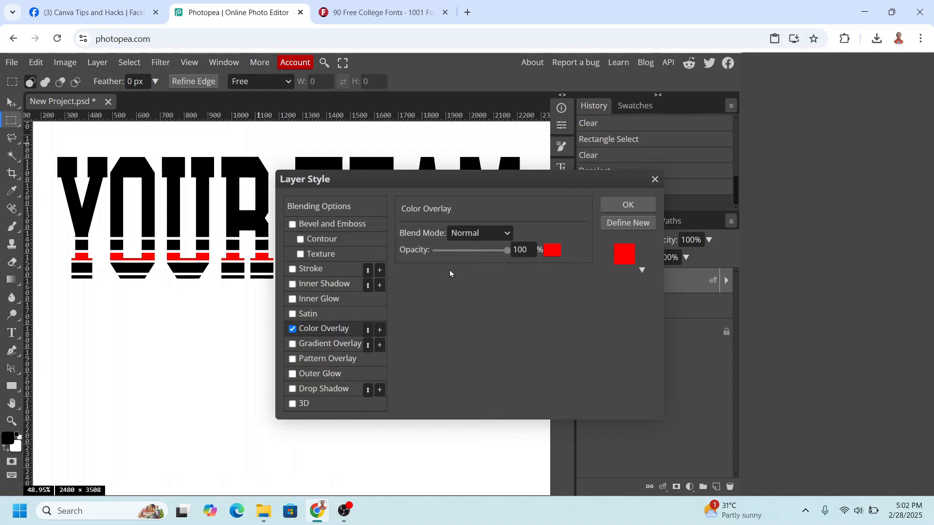
{"action": "left_click", "coordinate": [628, 205]}
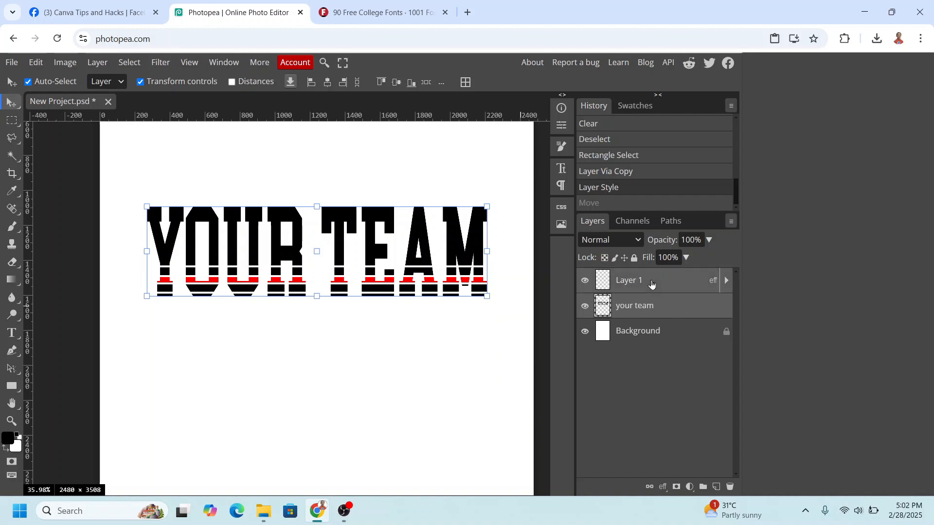
- Move the striped lettering and red band down the page together and scale both to about 109%, centered horizontally
{"action": "left_click_drag", "start_coordinate": [454, 221], "coordinate": [443, 263]}
{"action": "left_click_drag", "start_coordinate": [476, 337], "coordinate": [503, 366]}
{"action": "left_click_drag", "start_coordinate": [435, 291], "coordinate": [429, 291]}
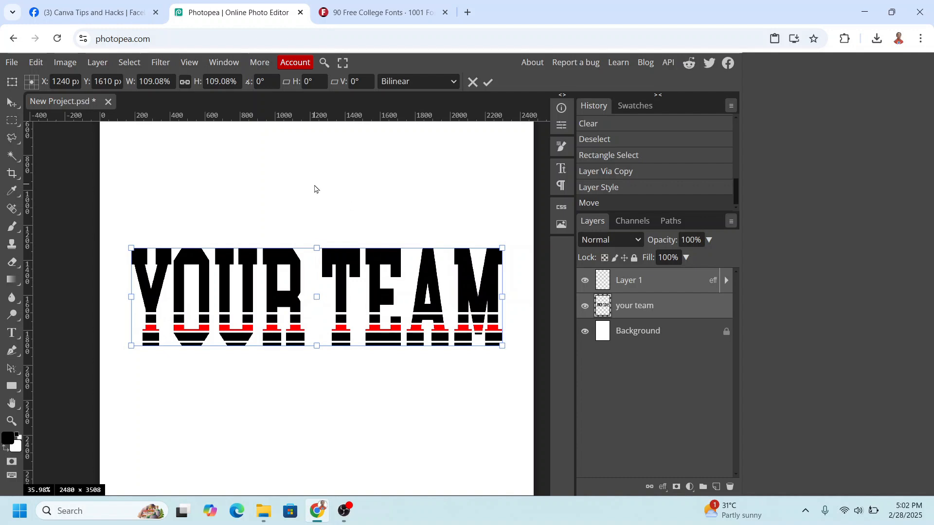
{"action": "key", "text": "Return"}
- Add the text "Marching Band" on a new text layer below the YOUR TEAM lettering
{"action": "left_click", "coordinate": [9, 334]}
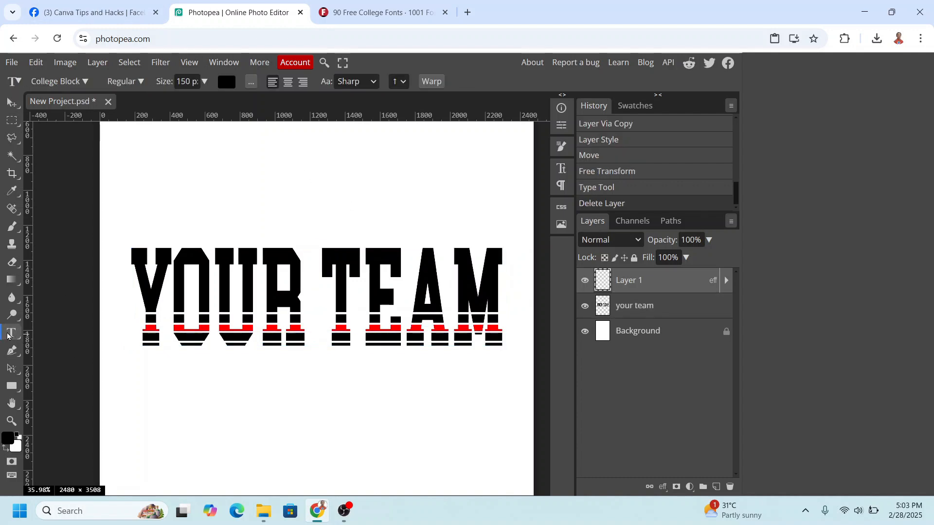
{"action": "left_click", "coordinate": [200, 381]}
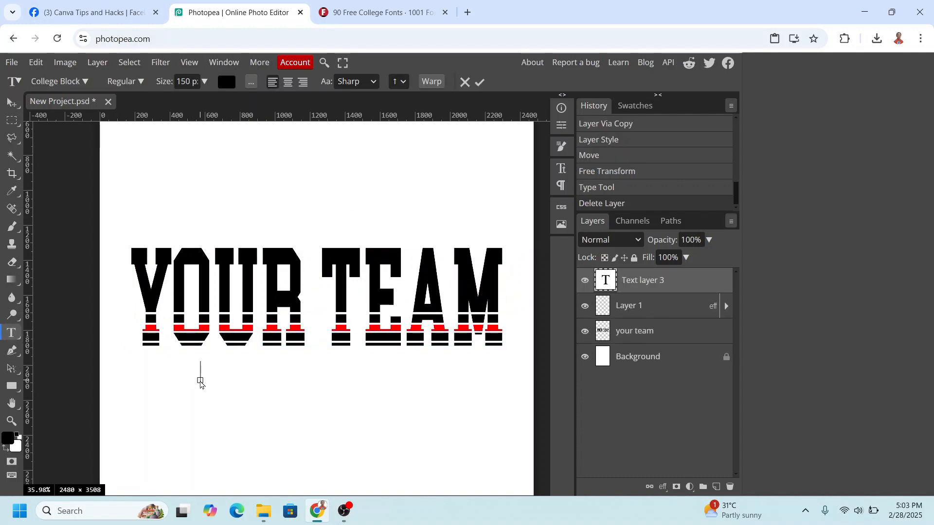
{"action": "type", "text": "MA"}
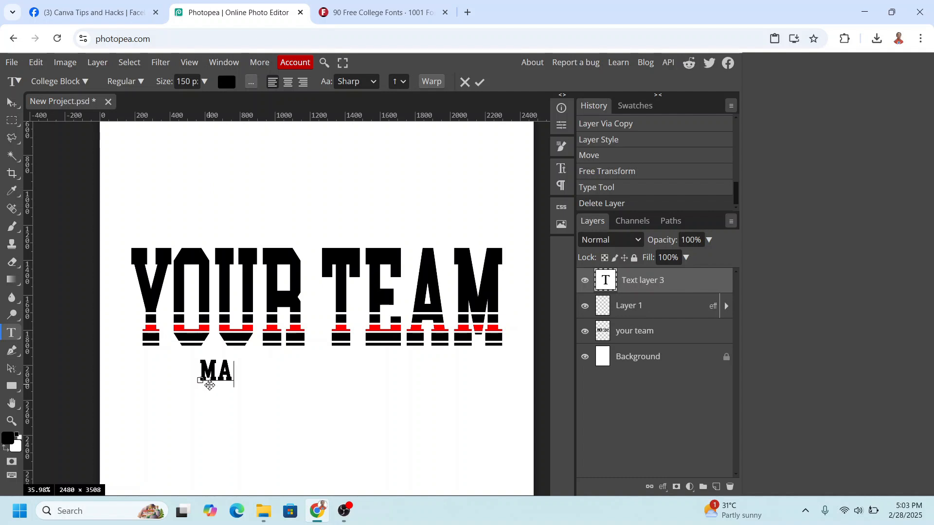
{"action": "type", "text": "RCHING BAND"}
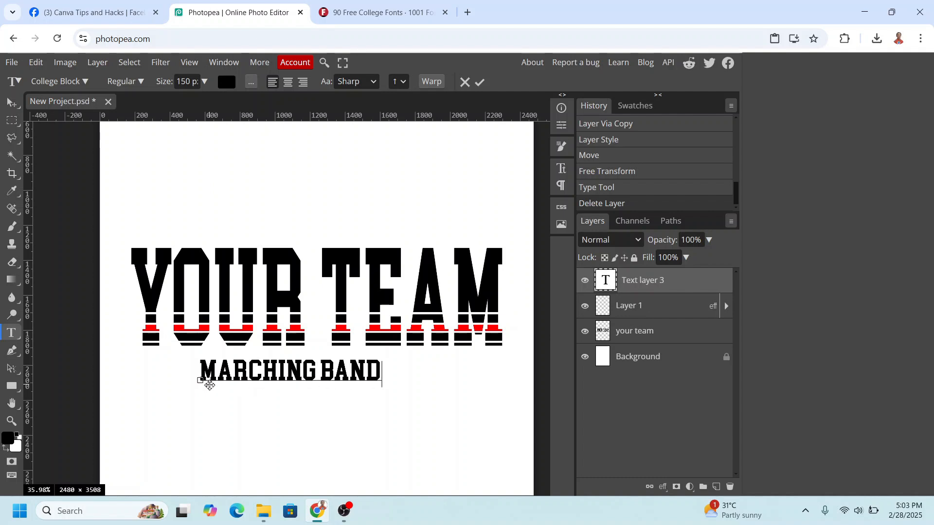
- Search the fonts for "script" and set the whole Marching Band text in Kaushan Script
{"action": "key", "text": "ctrl+a"}
{"action": "left_click", "coordinate": [73, 83]}
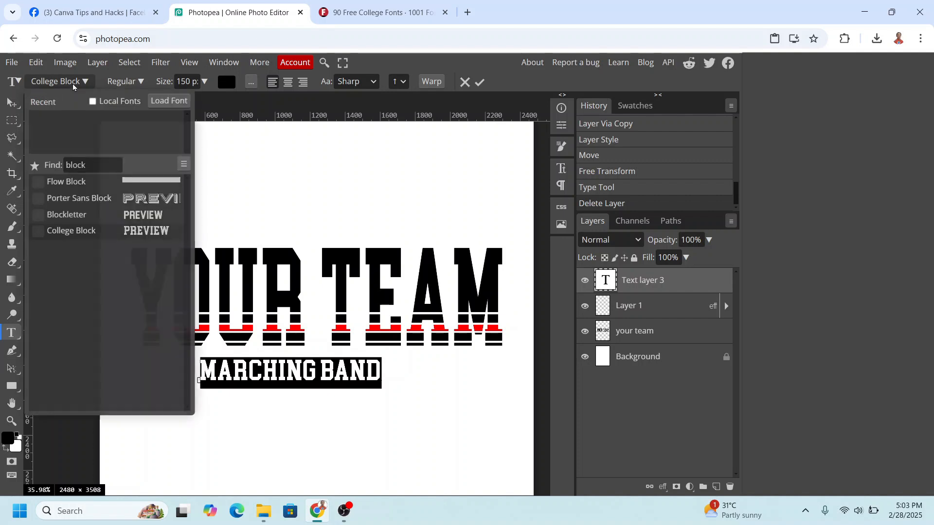
{"action": "left_click_drag", "start_coordinate": [88, 166], "coordinate": [54, 169]}
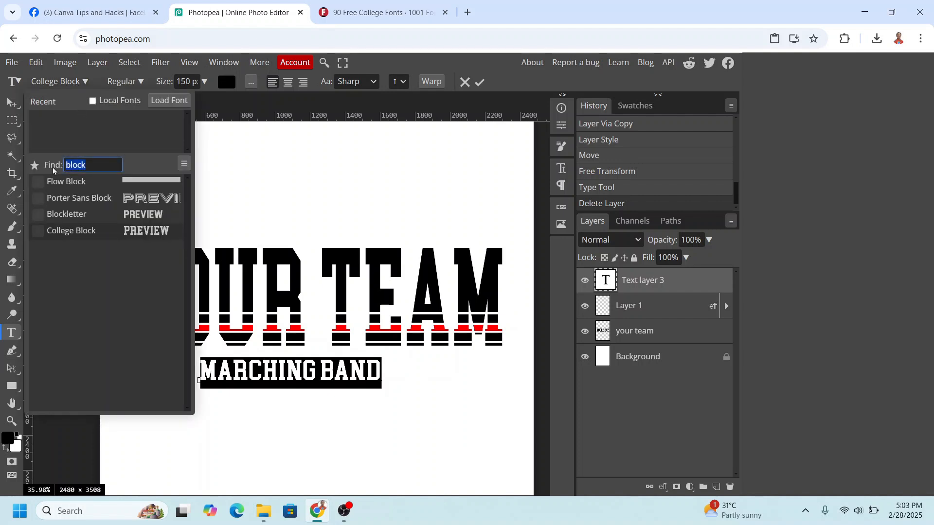
{"action": "type", "text": "scrip"}
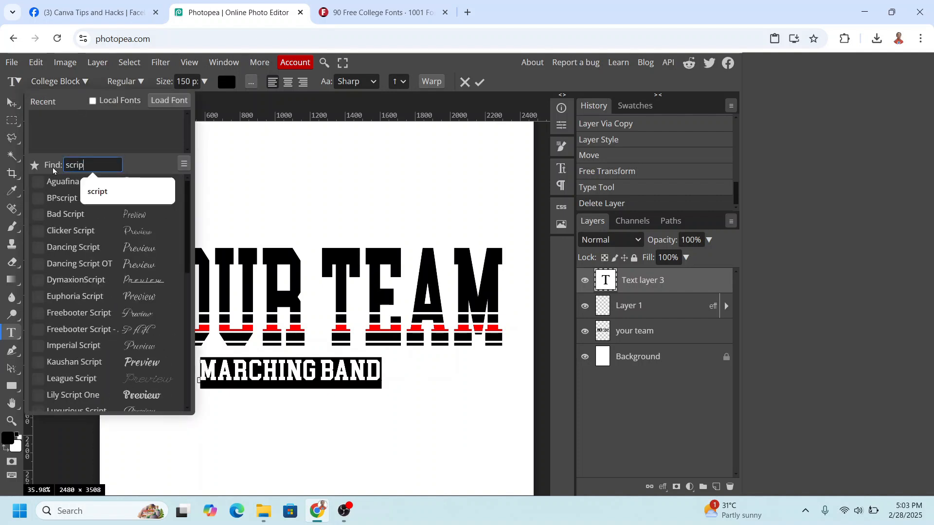
{"action": "type", "text": "t"}
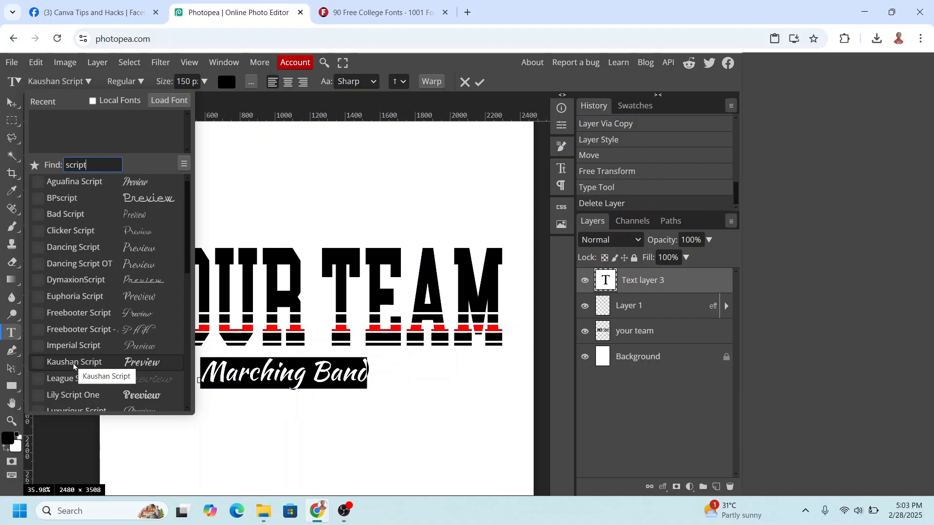
{"action": "left_click", "coordinate": [73, 362]}
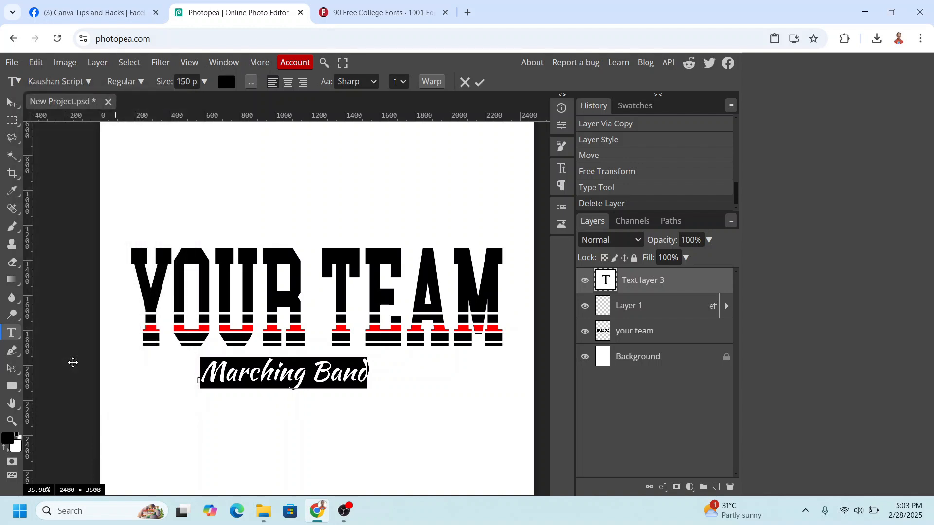
- Scale the Marching Band text to about 187% and move it up to overlap the bottom stripes of YOUR TEAM
{"action": "left_click", "coordinate": [10, 104]}
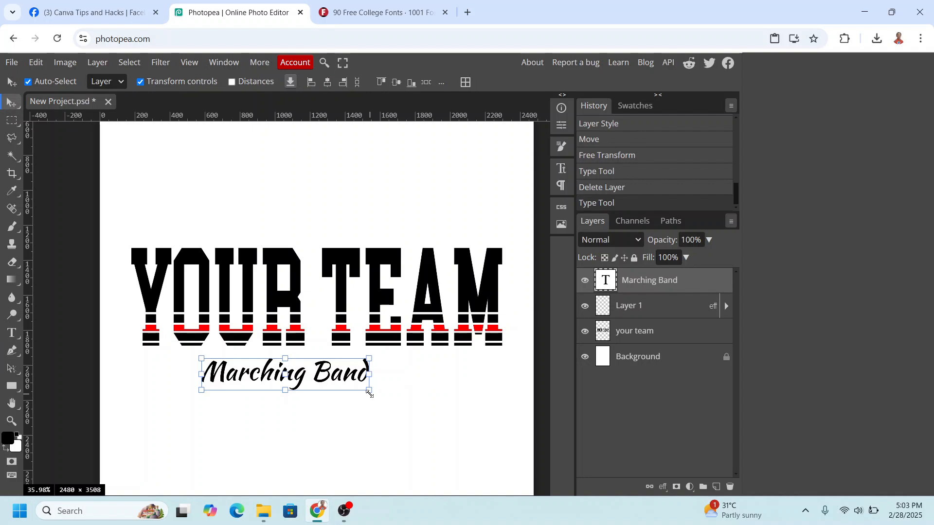
{"action": "left_click_drag", "start_coordinate": [369, 393], "coordinate": [484, 479]}
{"action": "left_click_drag", "start_coordinate": [421, 385], "coordinate": [392, 359]}
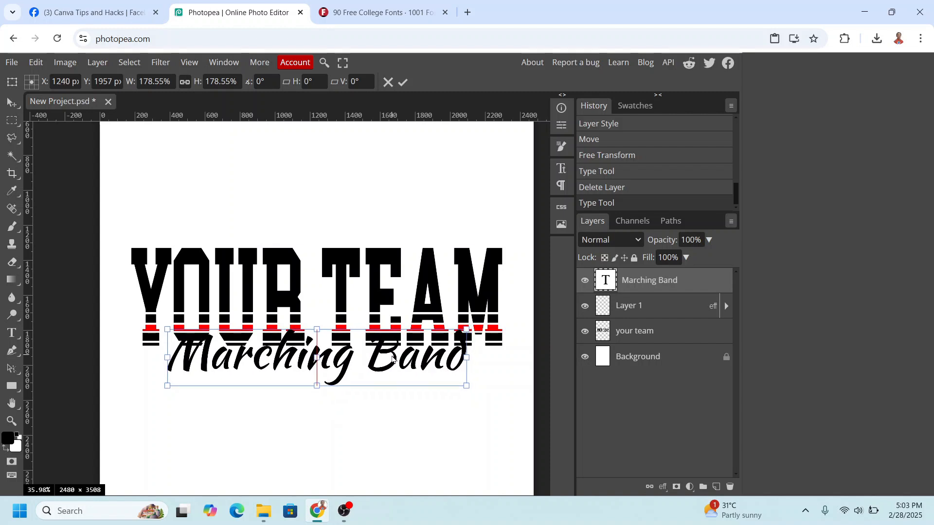
{"action": "left_click_drag", "start_coordinate": [469, 388], "coordinate": [480, 400]}
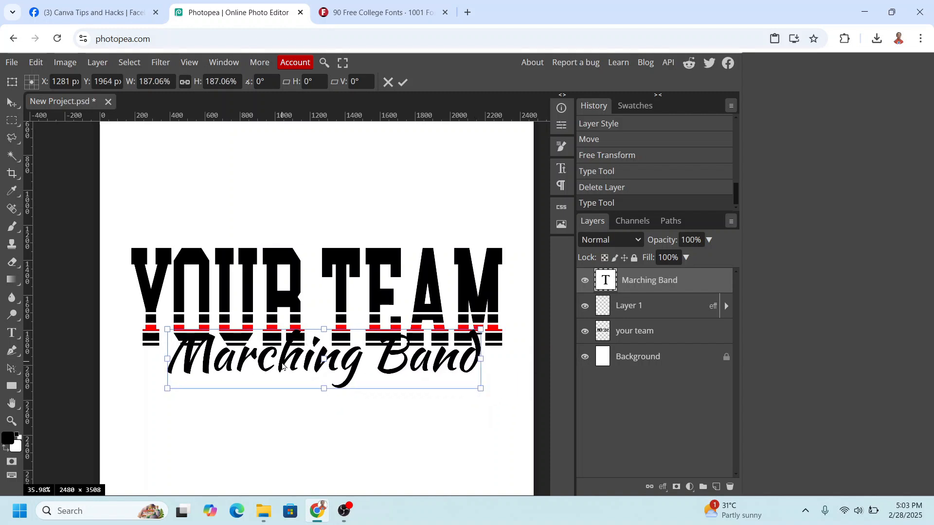
- Set the Marching Band text color to red, #fe0000
{"action": "left_click", "coordinate": [11, 333]}
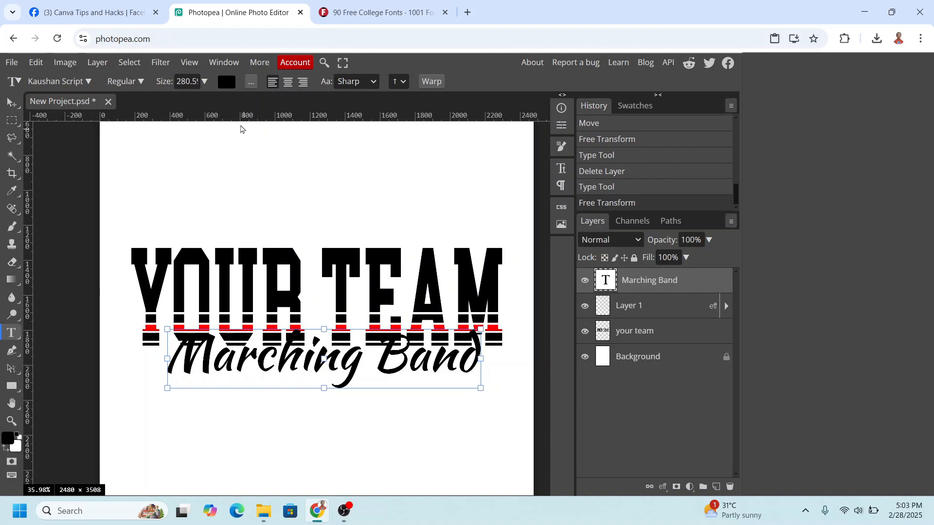
{"action": "left_click", "coordinate": [227, 83]}
{"action": "left_click", "coordinate": [245, 171]}
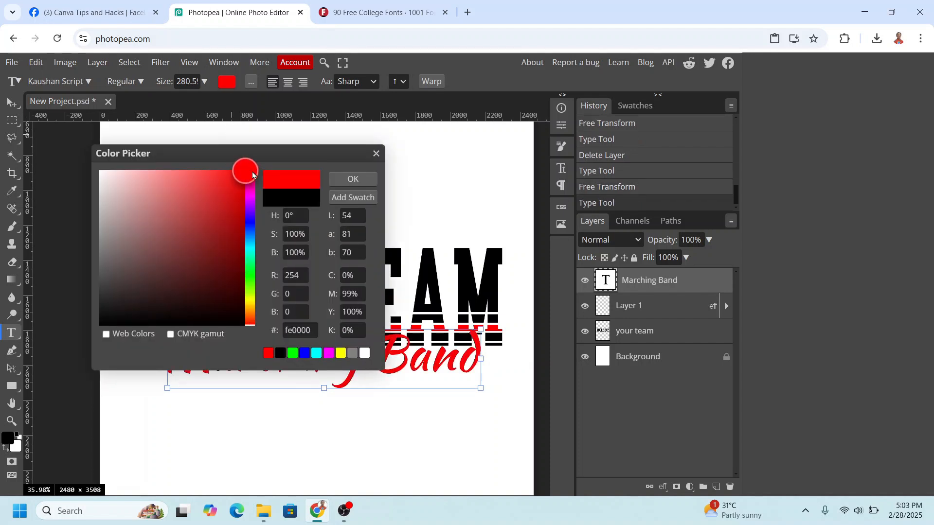
{"action": "left_click", "coordinate": [363, 181]}
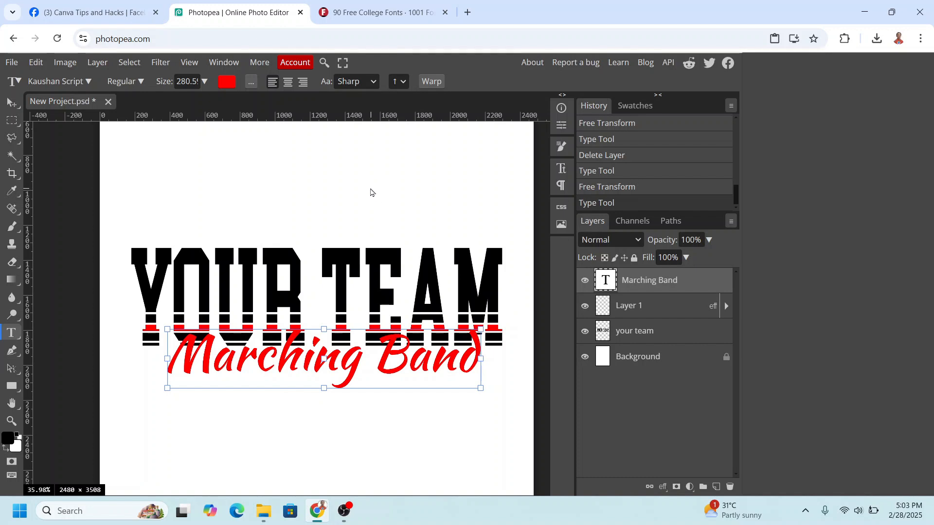
- Add a 12 px white outside stroke to the Marching Band text and nudge the text left and slightly down to center it
{"action": "left_click", "coordinate": [9, 105]}
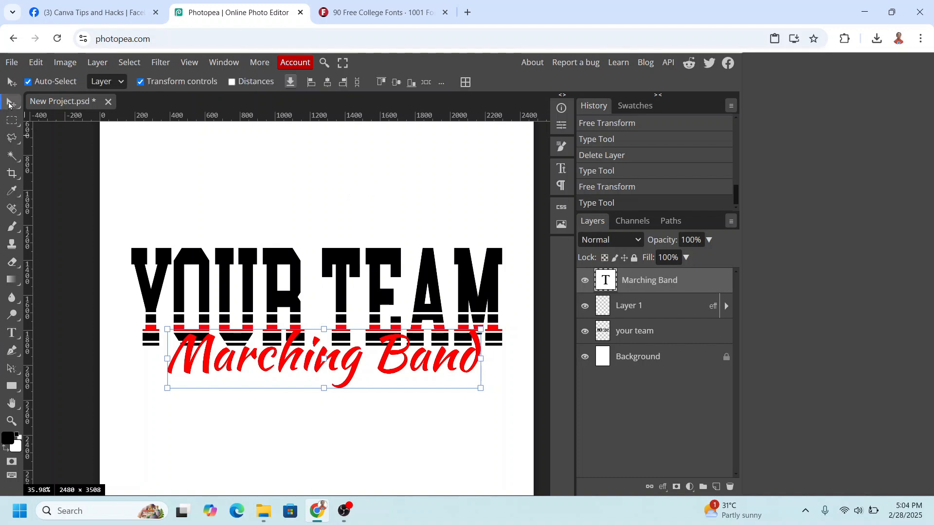
{"action": "left_click", "coordinate": [98, 66]}
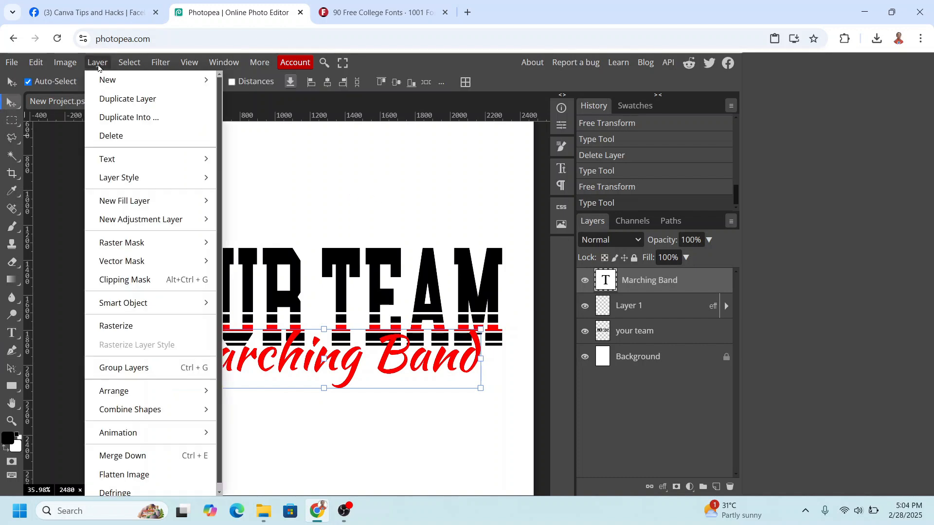
{"action": "mouse_move", "coordinate": [143, 180]}
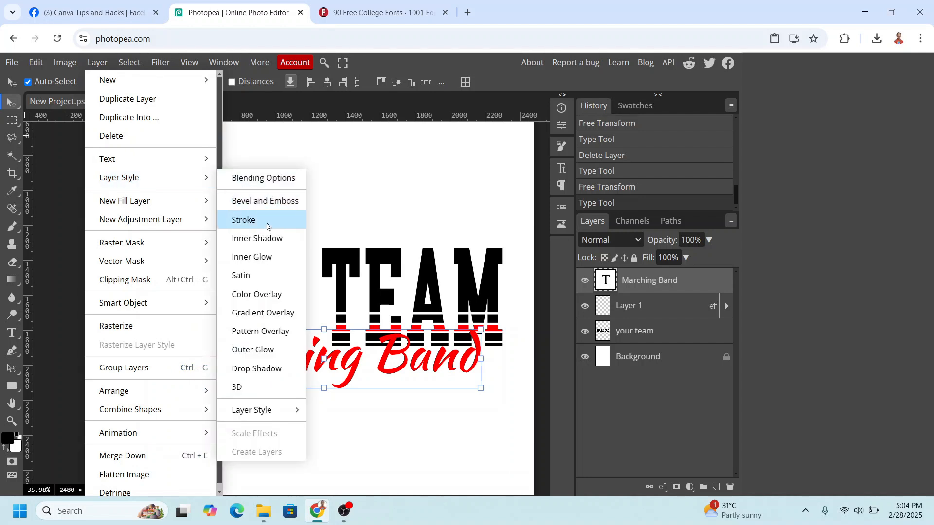
{"action": "left_click", "coordinate": [267, 226]}
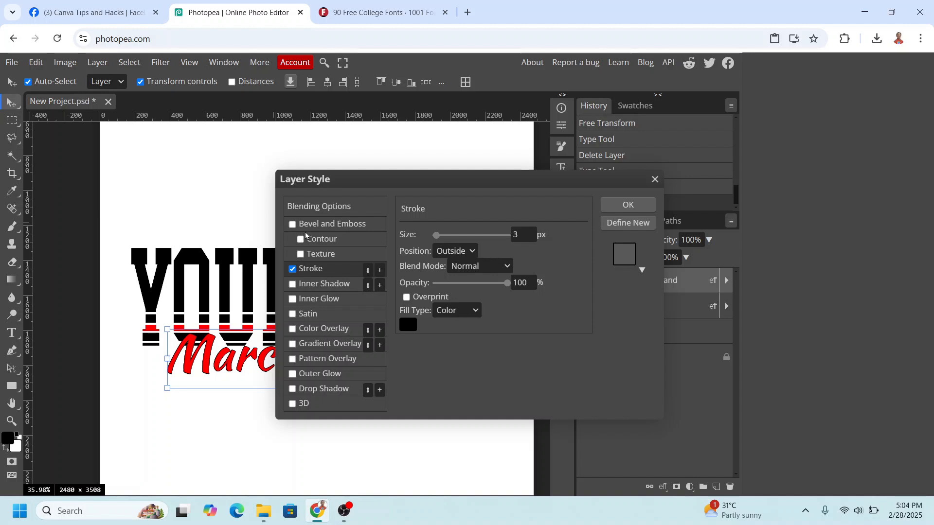
{"action": "left_click", "coordinate": [411, 329]}
{"action": "left_click_drag", "start_coordinate": [207, 277], "coordinate": [161, 249]}
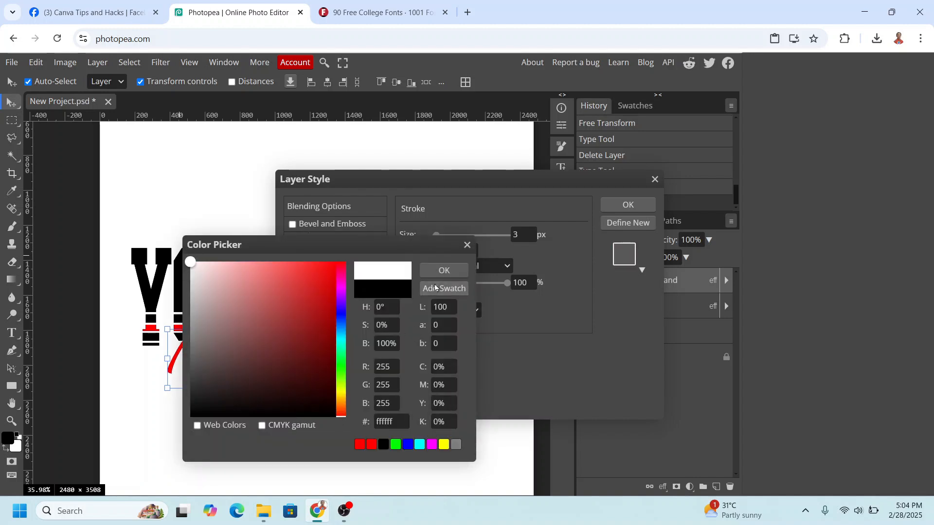
{"action": "left_click", "coordinate": [444, 270]}
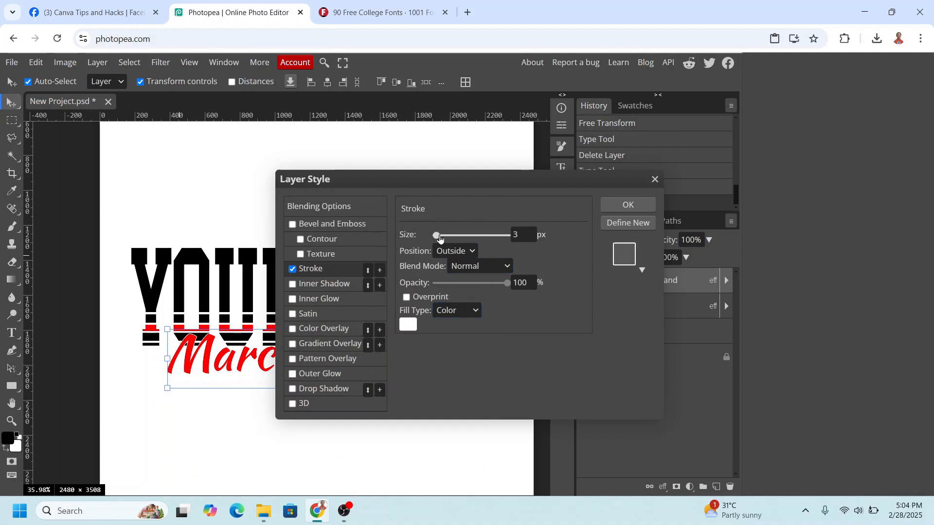
{"action": "left_click_drag", "start_coordinate": [436, 236], "coordinate": [440, 238]}
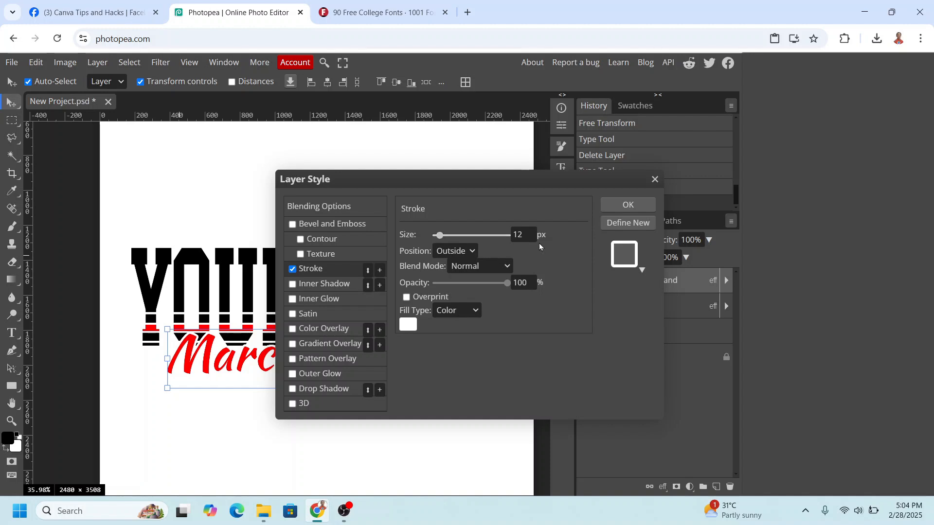
{"action": "left_click", "coordinate": [626, 205]}
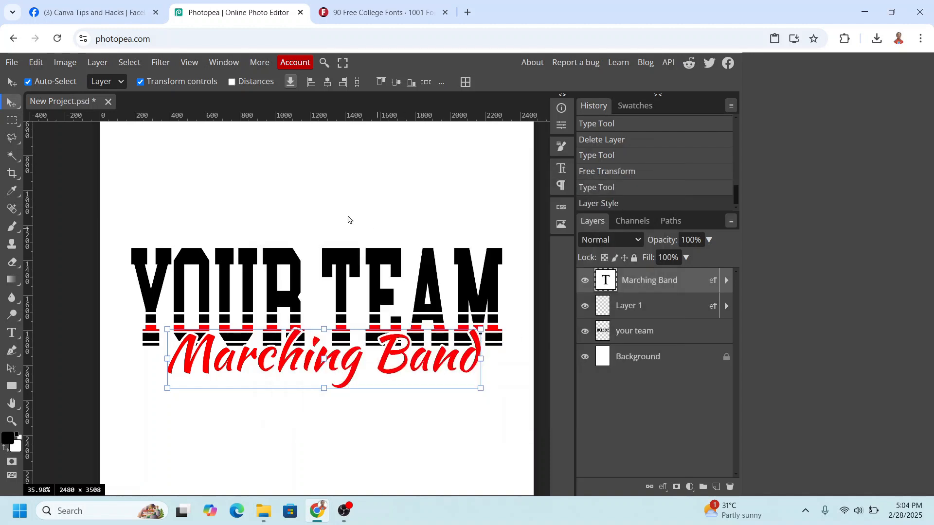
{"action": "left_click_drag", "start_coordinate": [198, 347], "coordinate": [190, 350]}
- Add a new text layer above YOUR TEAM reading YOUR SCHOOL HERE in capitals
{"action": "left_click", "coordinate": [13, 335]}
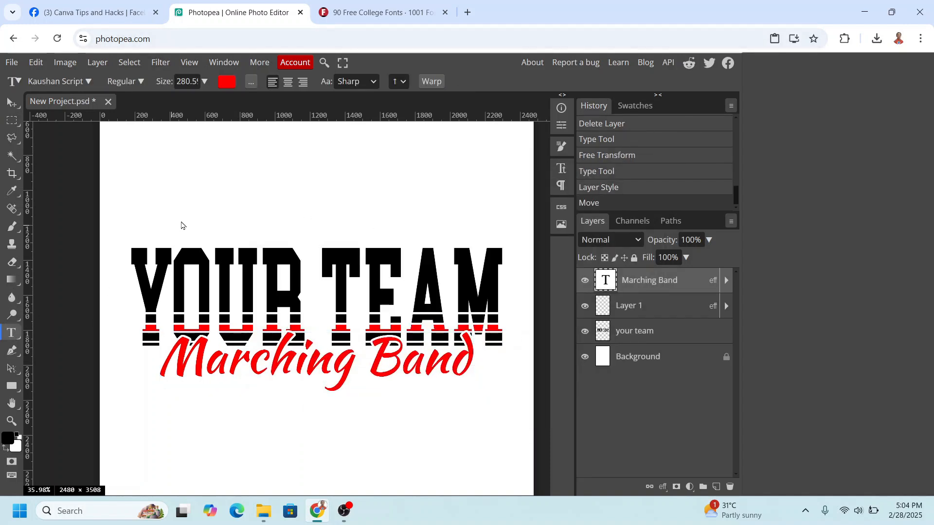
{"action": "left_click", "coordinate": [182, 223]}
{"action": "type", "text": "your"}
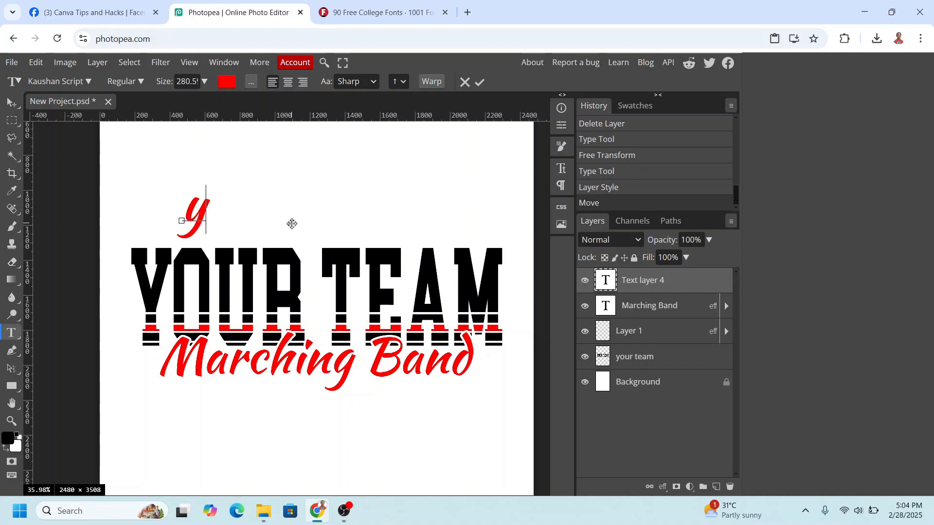
{"action": "key", "text": "BackSpace"}
{"action": "key", "text": "BackSpace"}
{"action": "key", "text": "BackSpace"}
{"action": "key", "text": "BackSpace"}
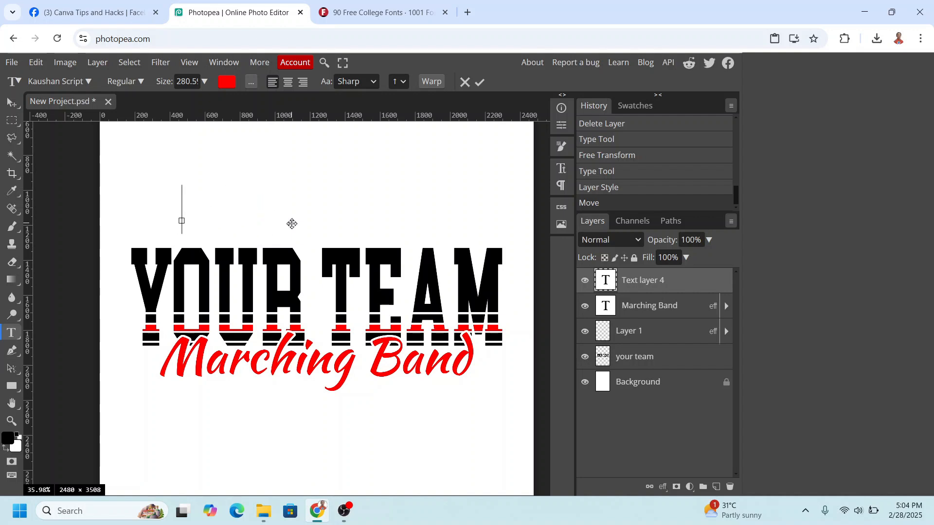
{"action": "type", "text": "YOUR SCHOOL"}
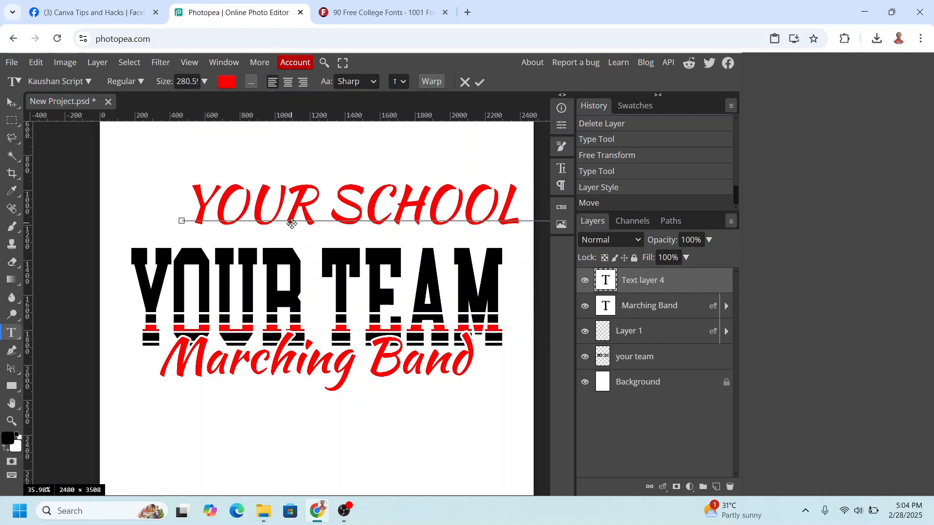
- Set the whole YOUR SCHOOL HERE text in the College Block font
{"action": "key", "text": "ctrl+a"}
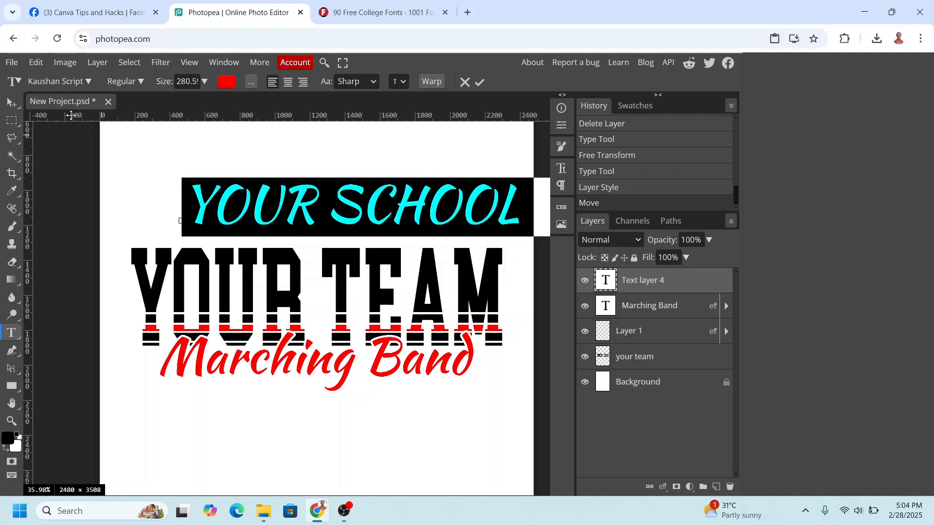
{"action": "left_click", "coordinate": [54, 83]}
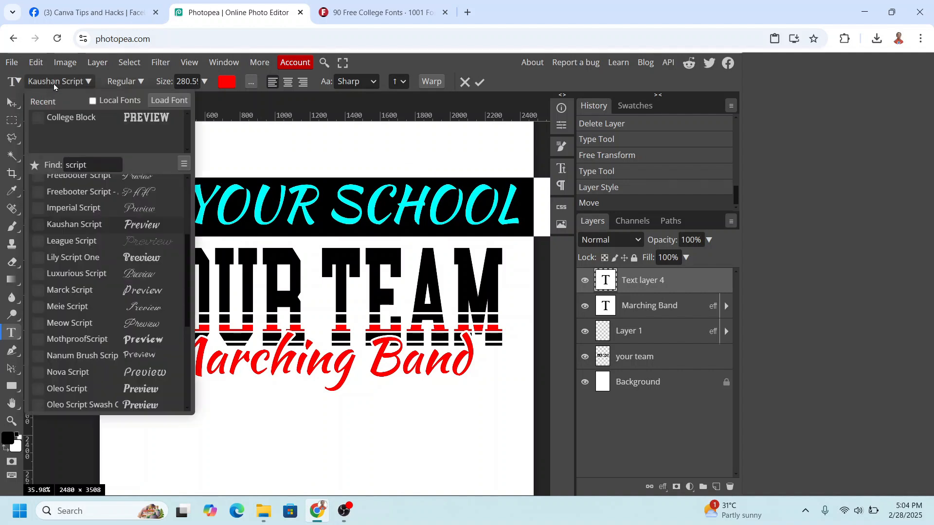
{"action": "left_click", "coordinate": [87, 121]}
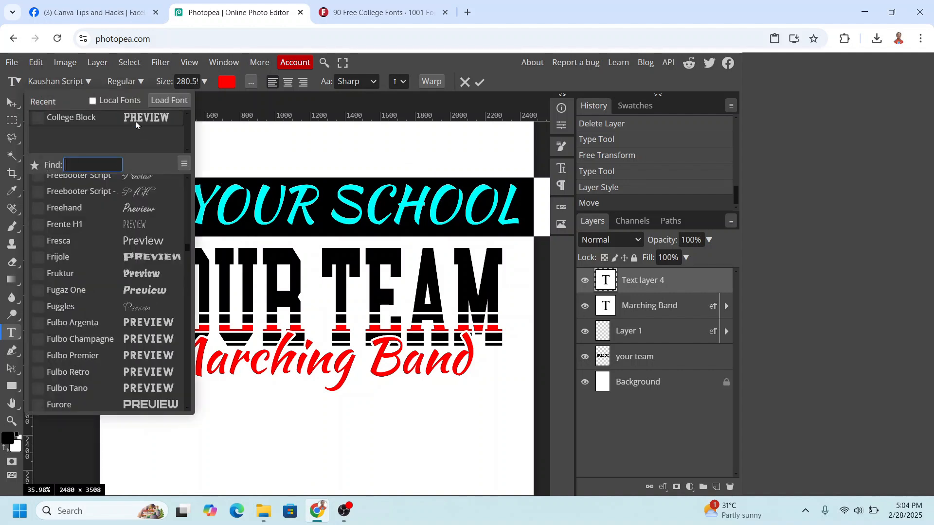
{"action": "left_click", "coordinate": [85, 121]}
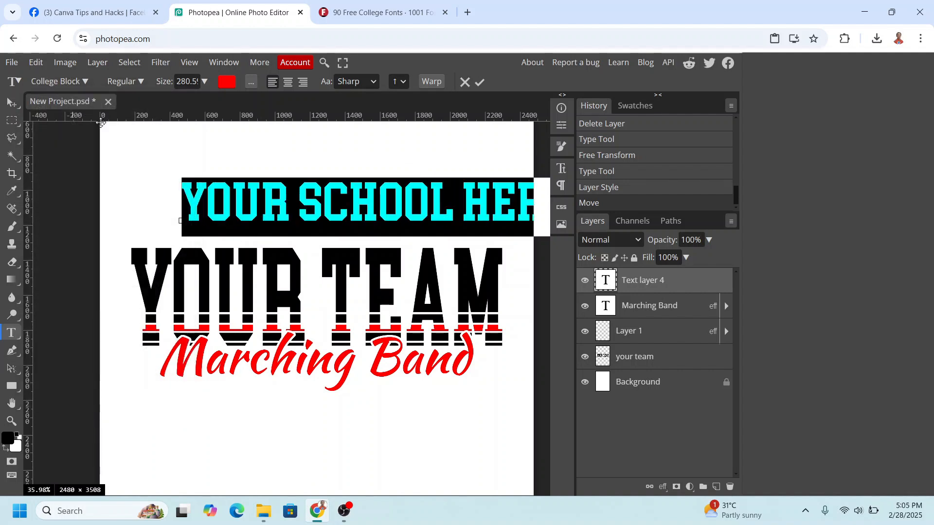
- Scale the YOUR SCHOOL HERE text to about 80% and move it to sit centered just above YOUR TEAM
{"action": "left_click", "coordinate": [12, 102]}
{"action": "left_click_drag", "start_coordinate": [180, 183], "coordinate": [289, 193]}
{"action": "left_click_drag", "start_coordinate": [322, 211], "coordinate": [227, 222]}
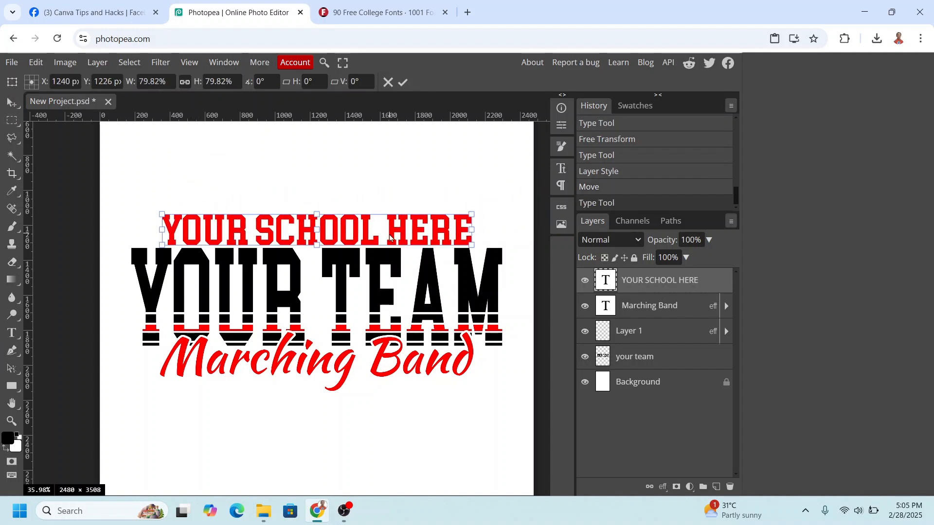
{"action": "left_click_drag", "start_coordinate": [390, 238], "coordinate": [387, 236]}
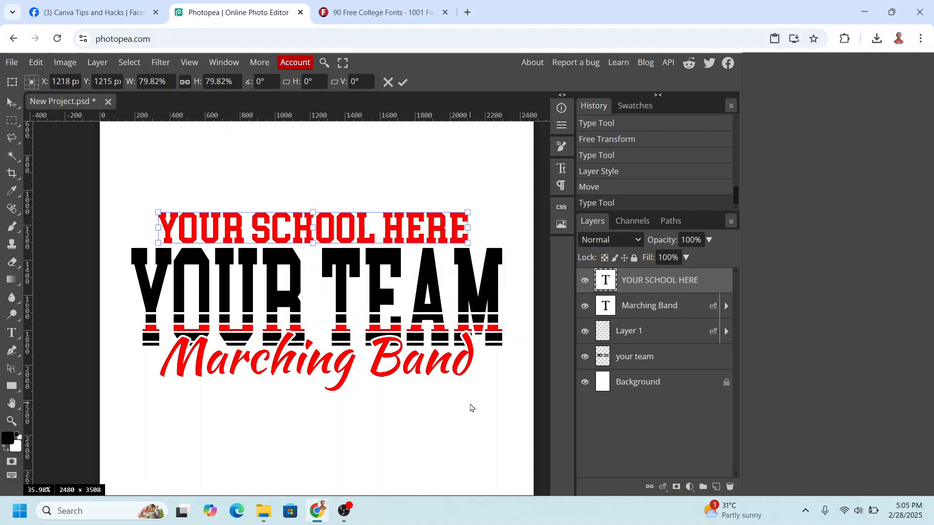
- Delete the Background layer and export the transparent design as a PNG at 2480 × 3508 px and 100% quality
{"action": "left_click", "coordinate": [666, 386]}
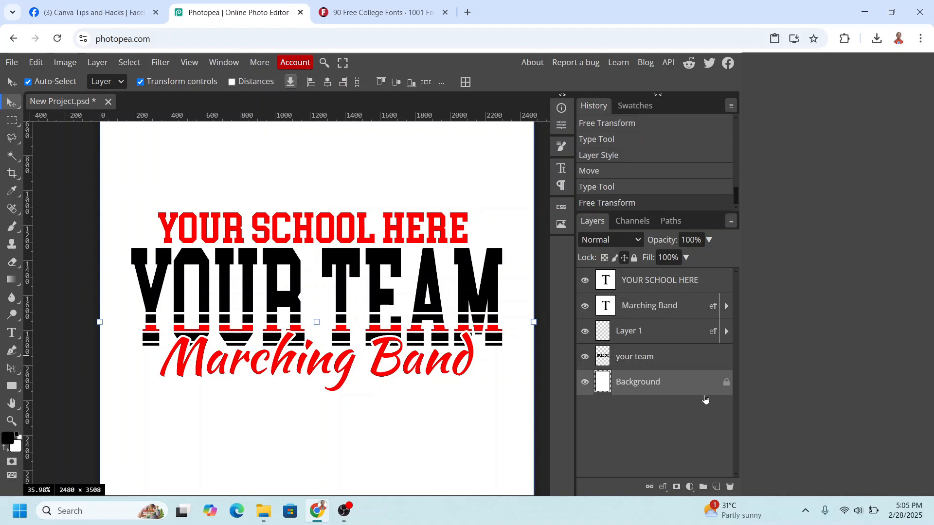
{"action": "left_click", "coordinate": [730, 488]}
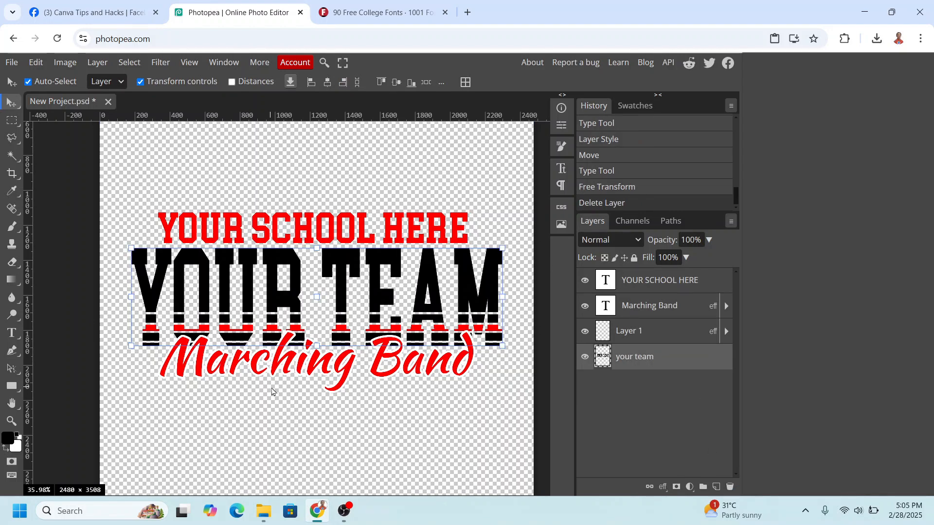
{"action": "left_click", "coordinate": [9, 65]}
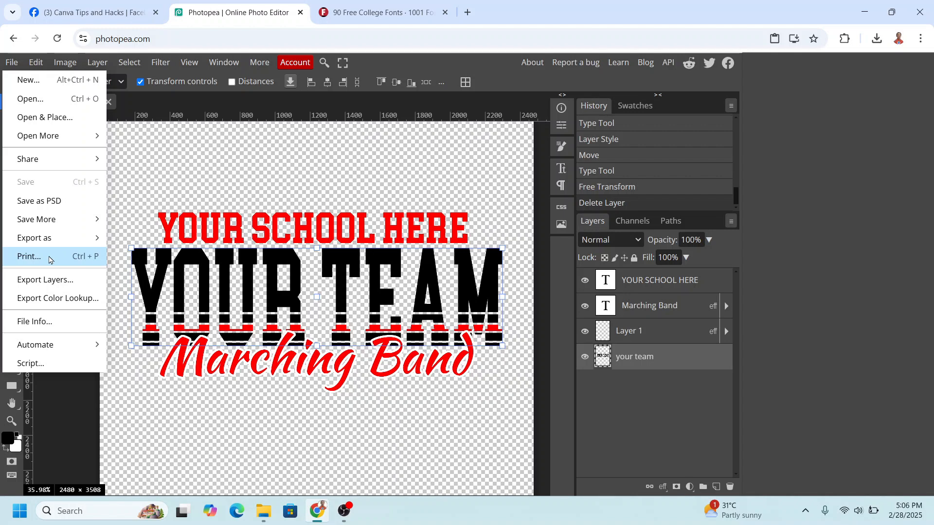
{"action": "mouse_move", "coordinate": [50, 241]}
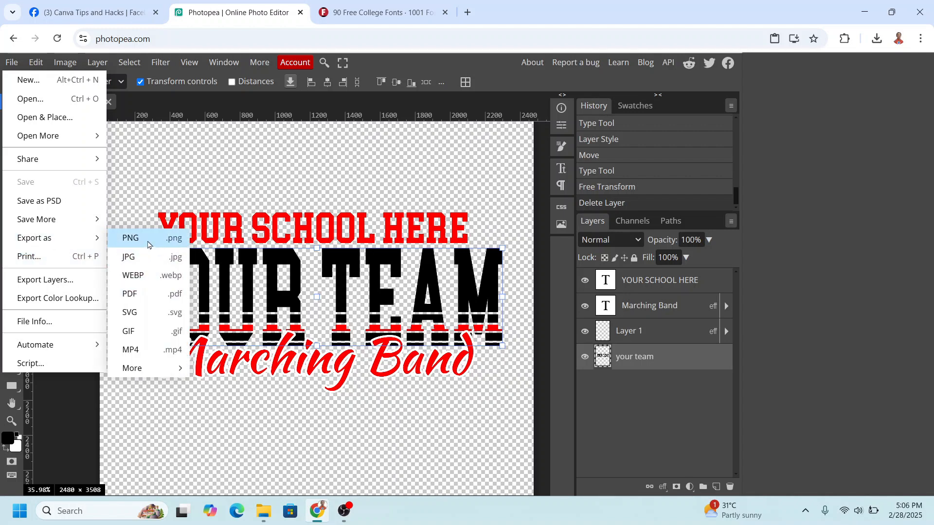
{"action": "left_click", "coordinate": [148, 244]}
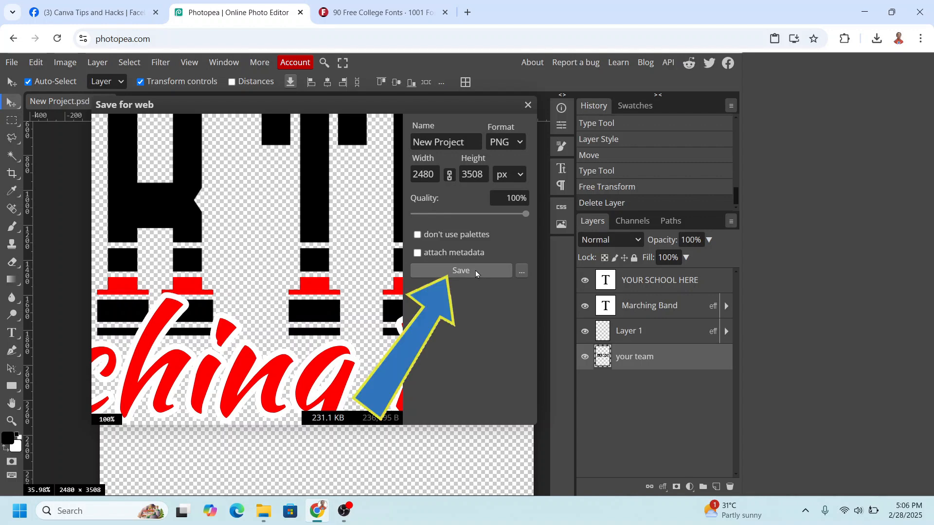
{"action": "left_click", "coordinate": [475, 270]}
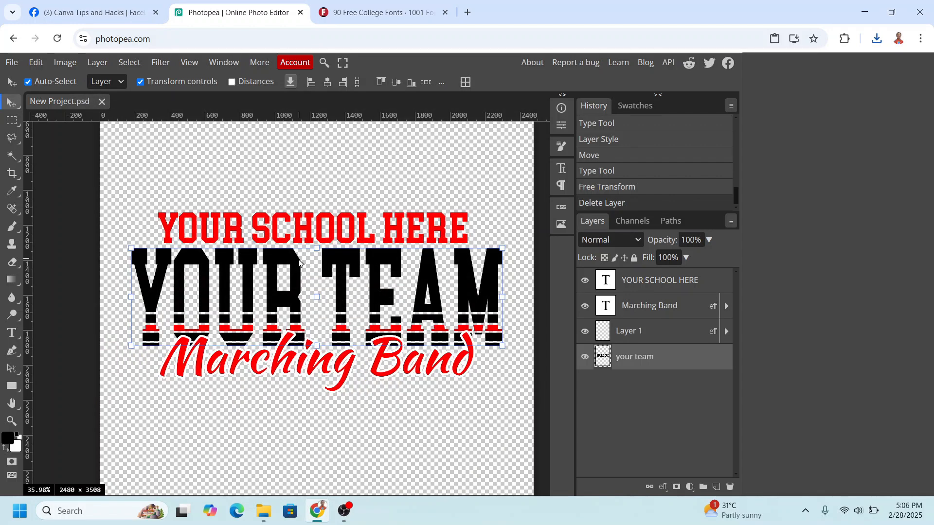